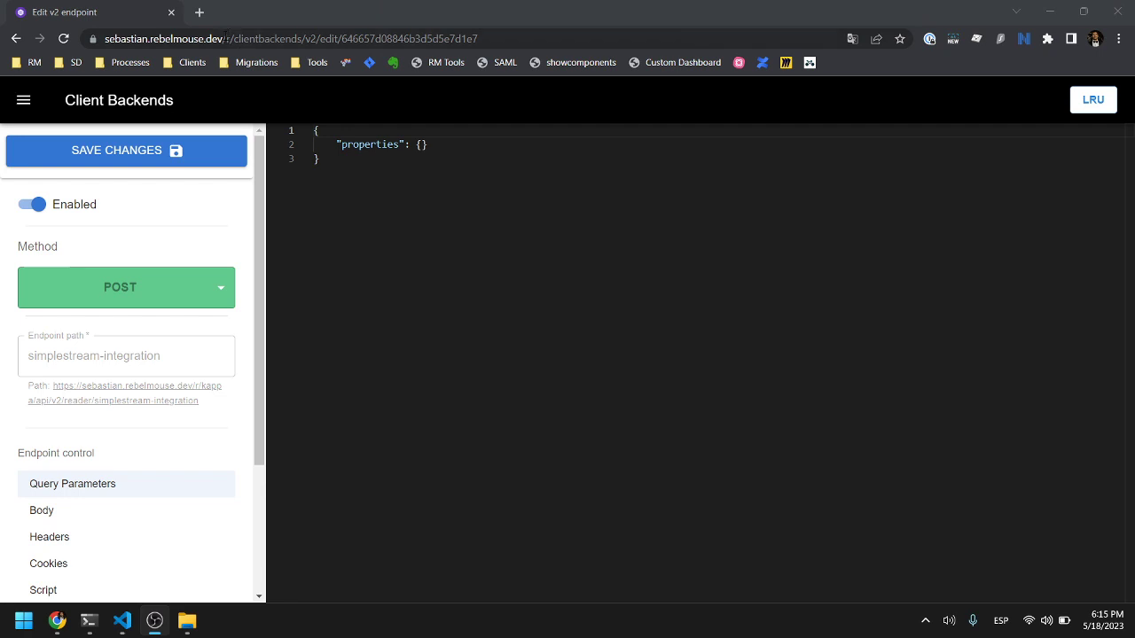
# Step: Go to the page for adding a new v2 endpoint at sebastian.rebelmouse.dev/r/clientbackends/v2
pyautogui.moveTo(225, 38); pyautogui.dragTo(307, 39)
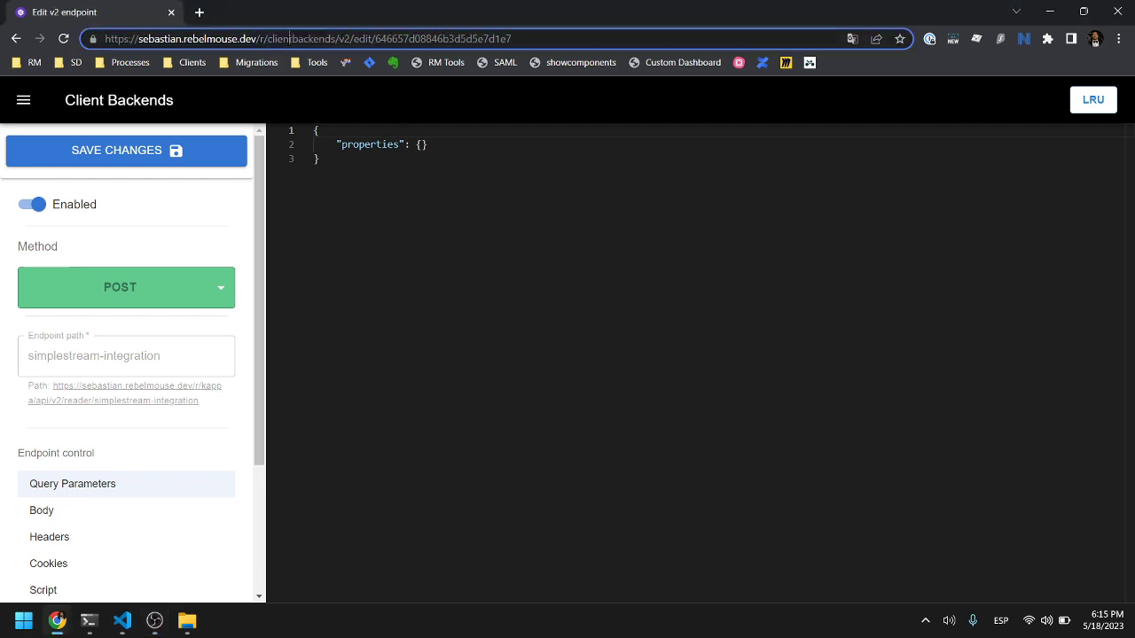
pyautogui.doubleClick(285, 41)
pyautogui.click(337, 39)
pyautogui.hotkey('shift', 'End')
pyautogui.press('Delete')
pyautogui.press('Return')
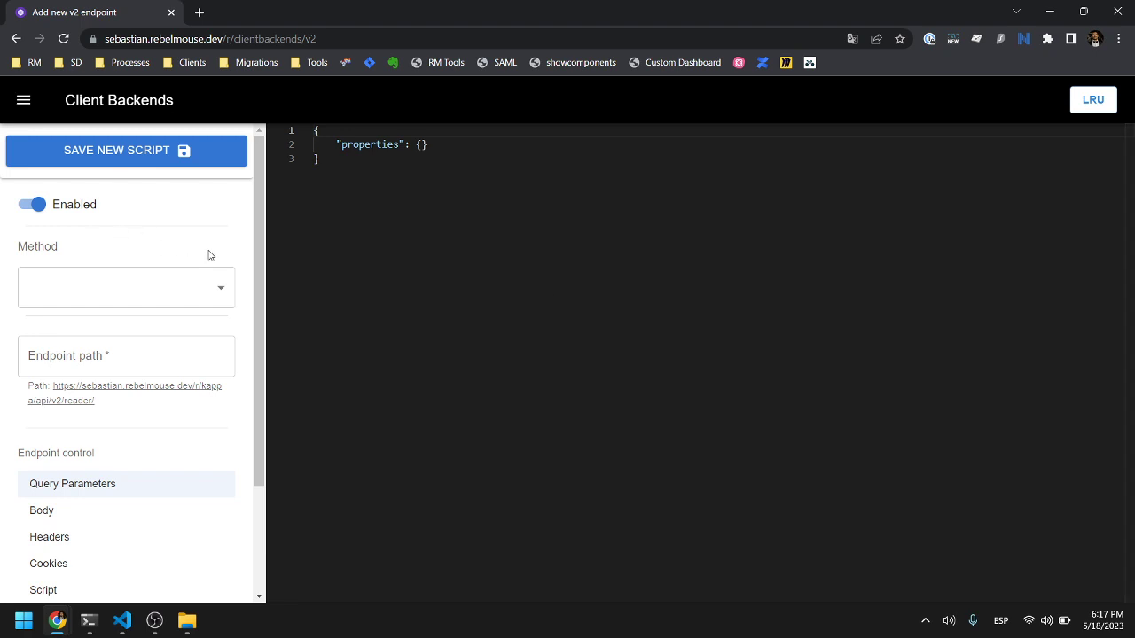
# Step: Look through the existing endpoints, switching between simplestream-integration and onesignal-webhook in the editor
pyautogui.click(24, 103)
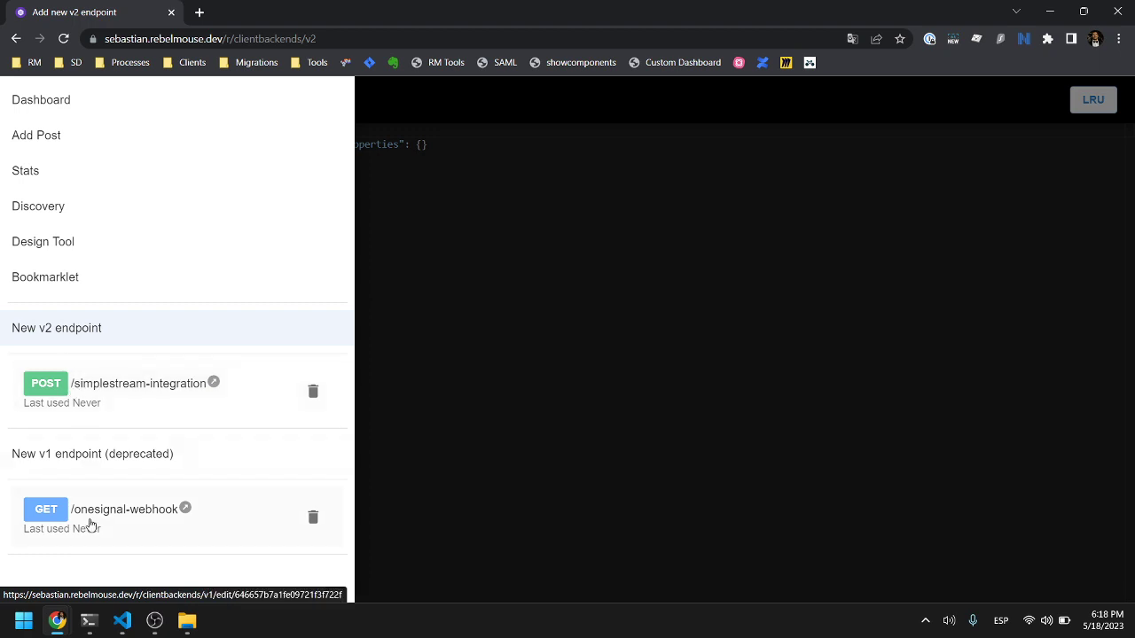
pyautogui.click(100, 391)
pyautogui.click(24, 103)
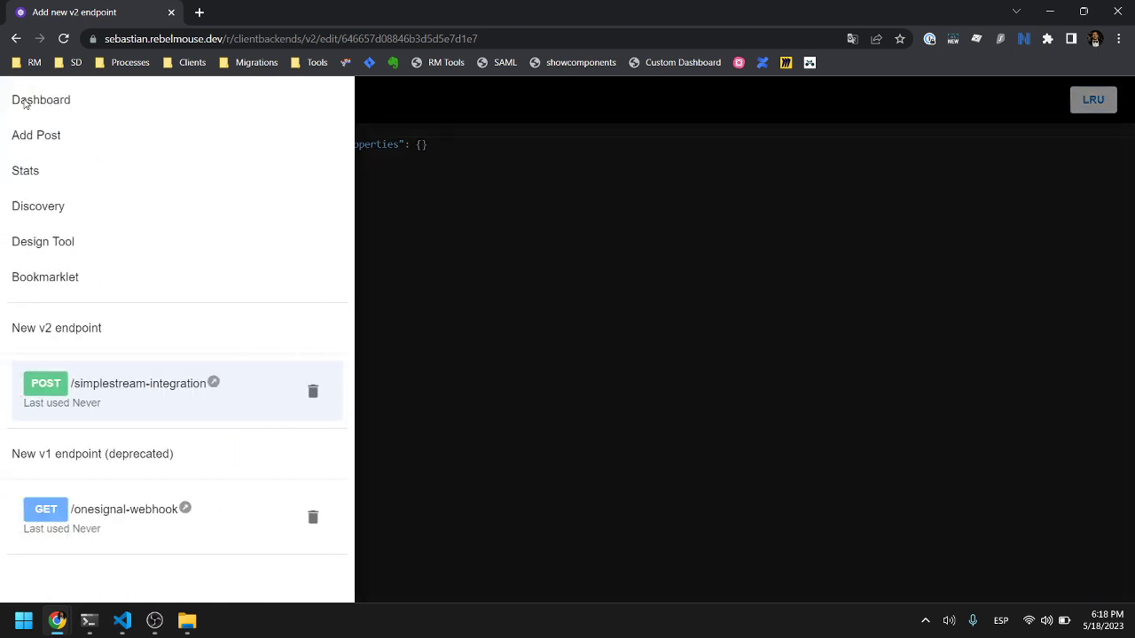
pyautogui.click(97, 512)
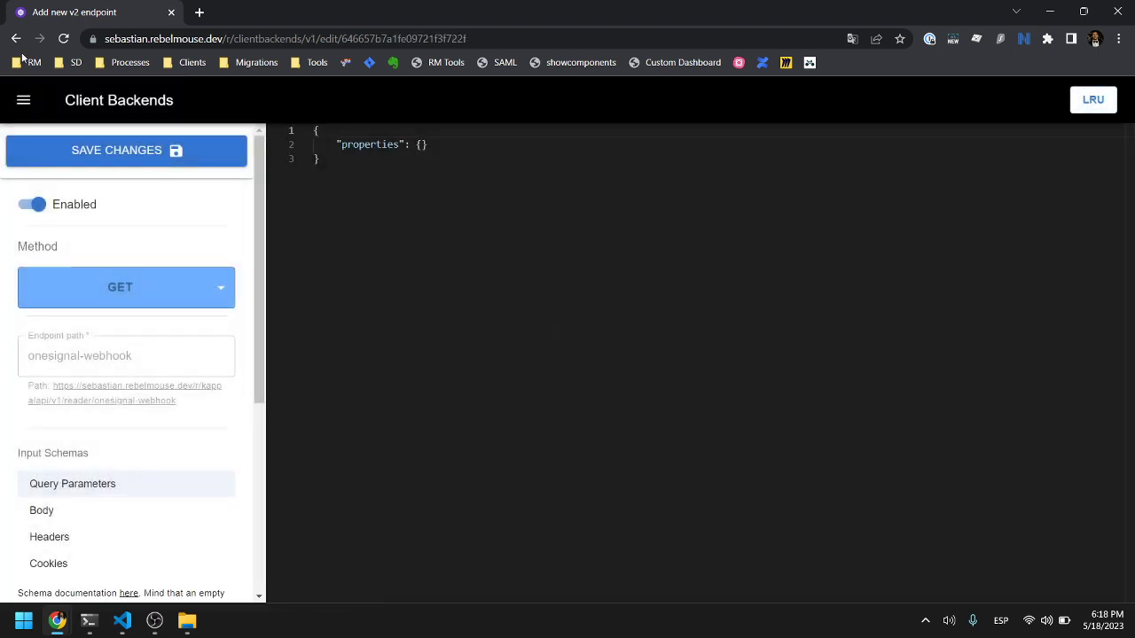
pyautogui.click(24, 100)
pyautogui.click(104, 388)
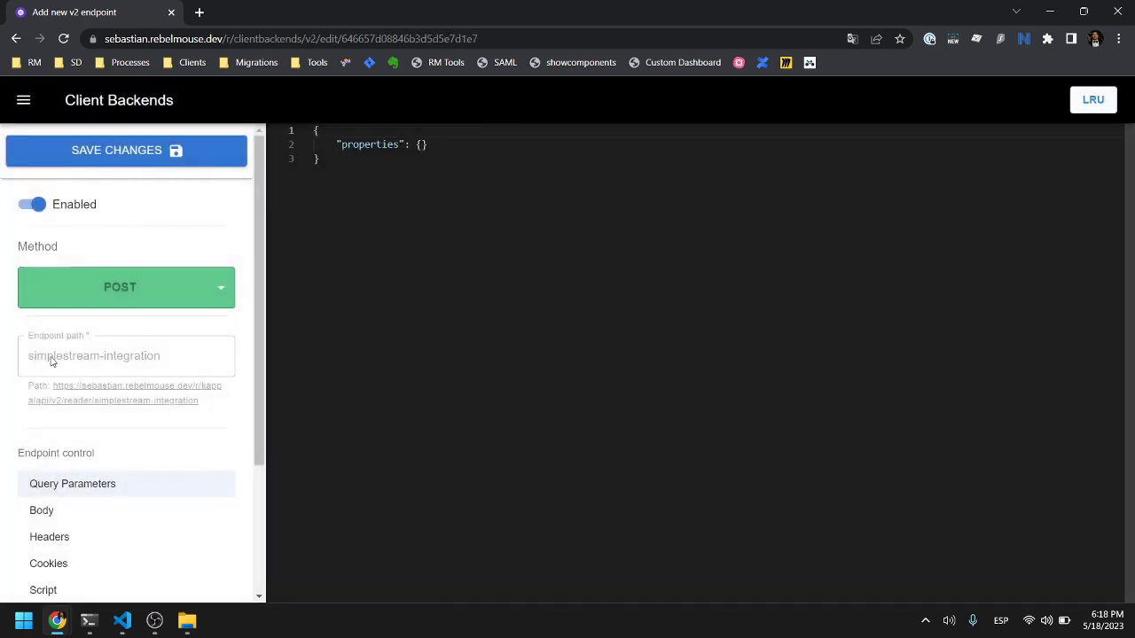
# Step: Open the simplestream-integration endpoint's reader link in a new tab and close that tab again
pyautogui.click(36, 101)
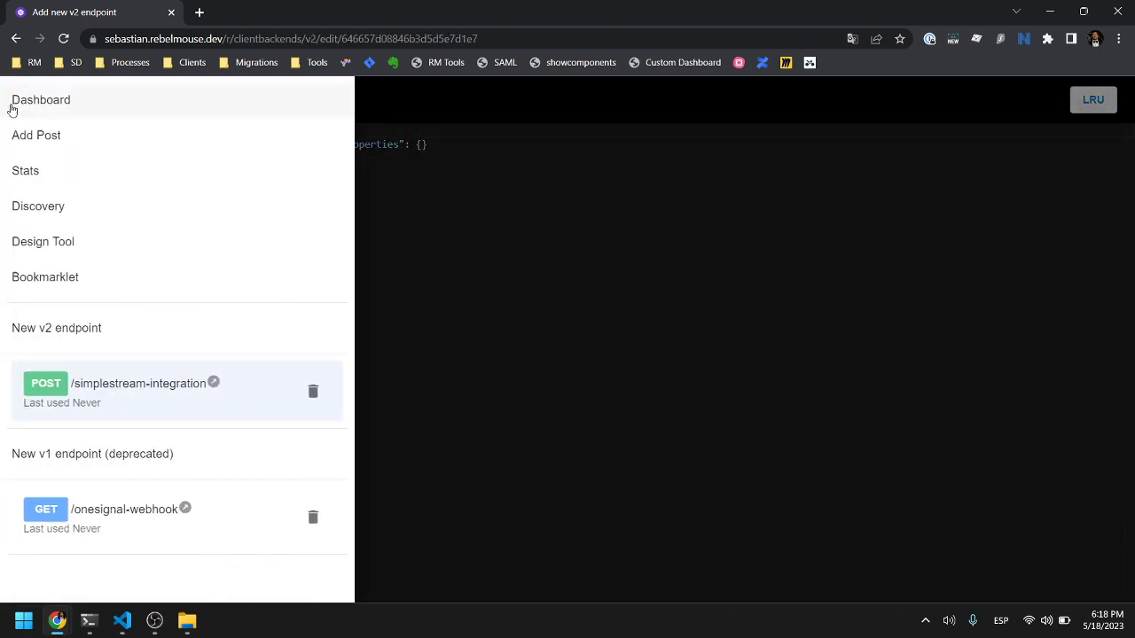
pyautogui.click(213, 385)
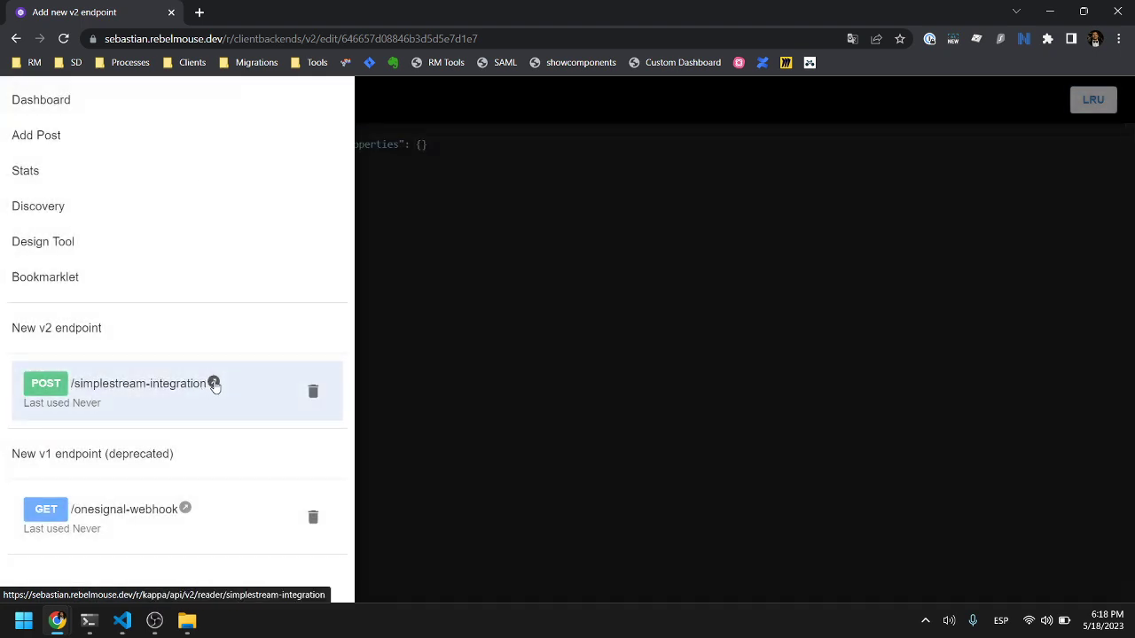
pyautogui.click(188, 510)
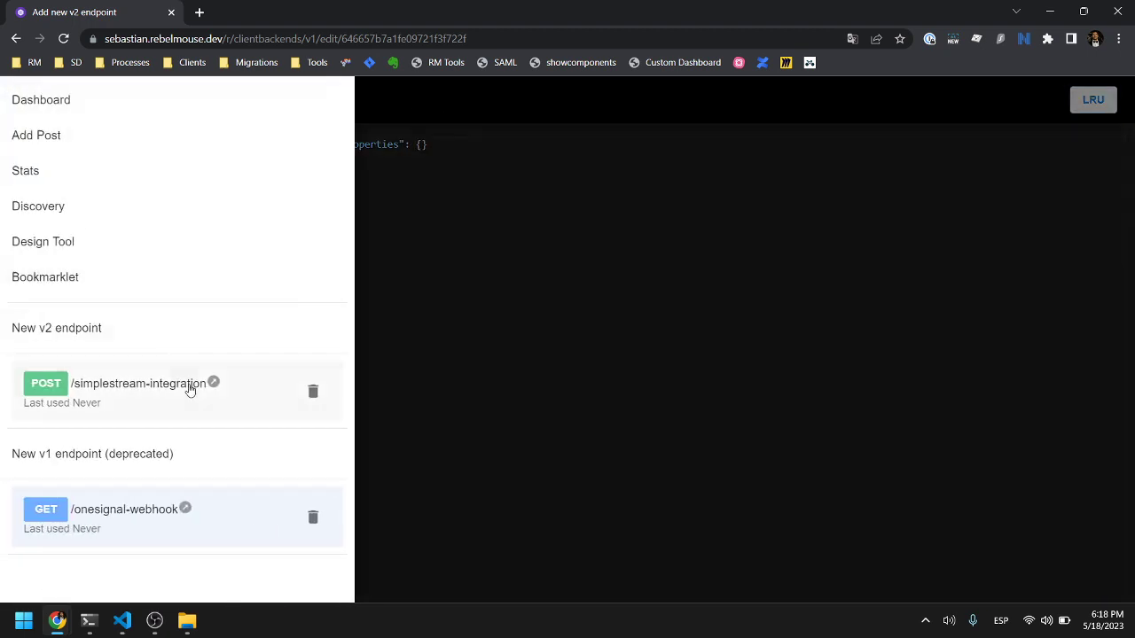
pyautogui.rightClick(213, 382)
pyautogui.click(257, 395)
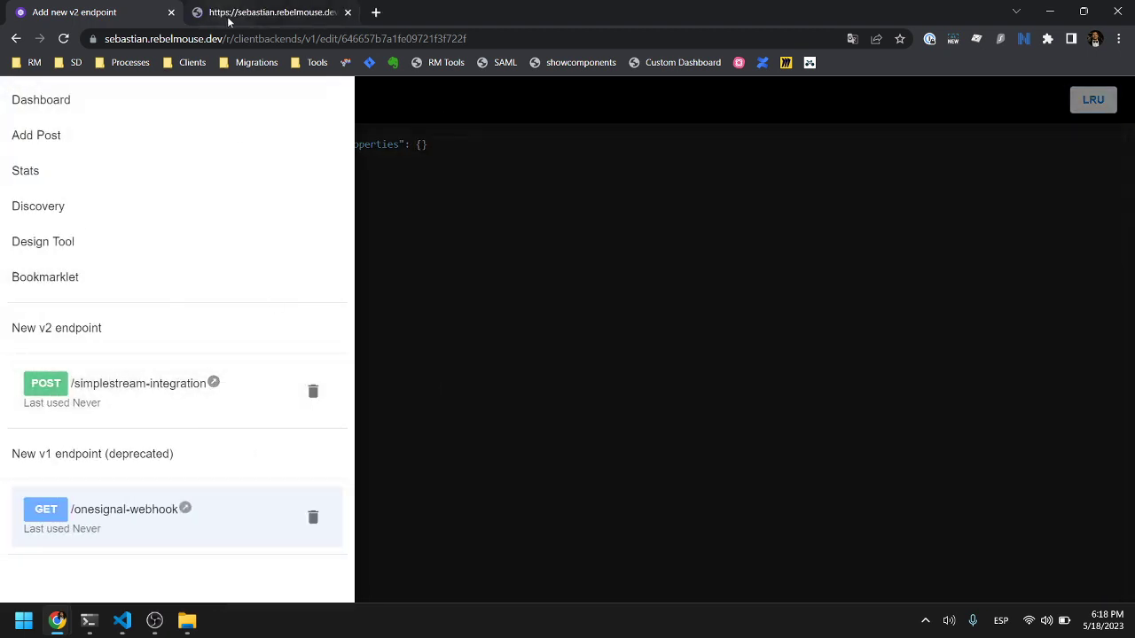
pyautogui.click(229, 16)
pyautogui.click(349, 13)
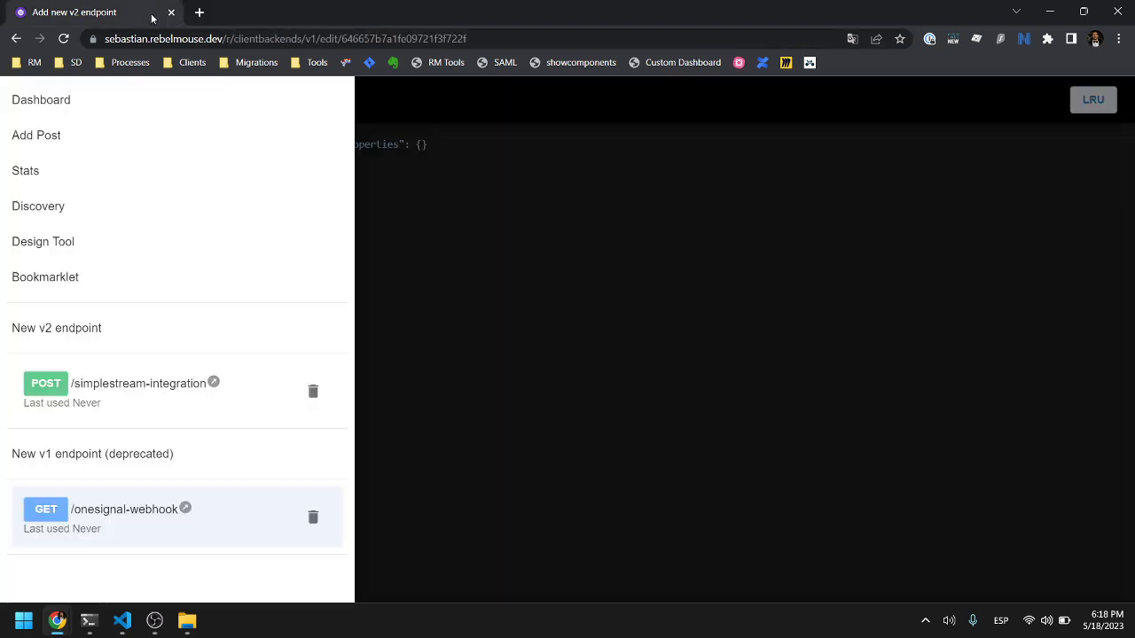
# Step: Reopen the simplestream-integration endpoint's reader link in a new tab and examine the JSON response
pyautogui.rightClick(212, 383)
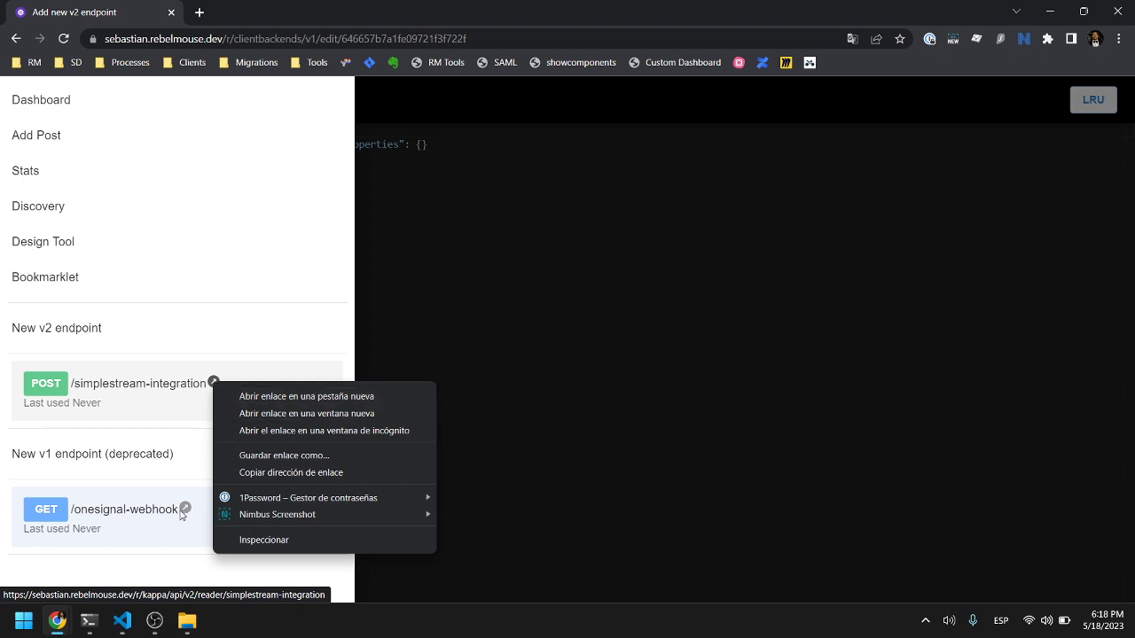
pyautogui.click(129, 394)
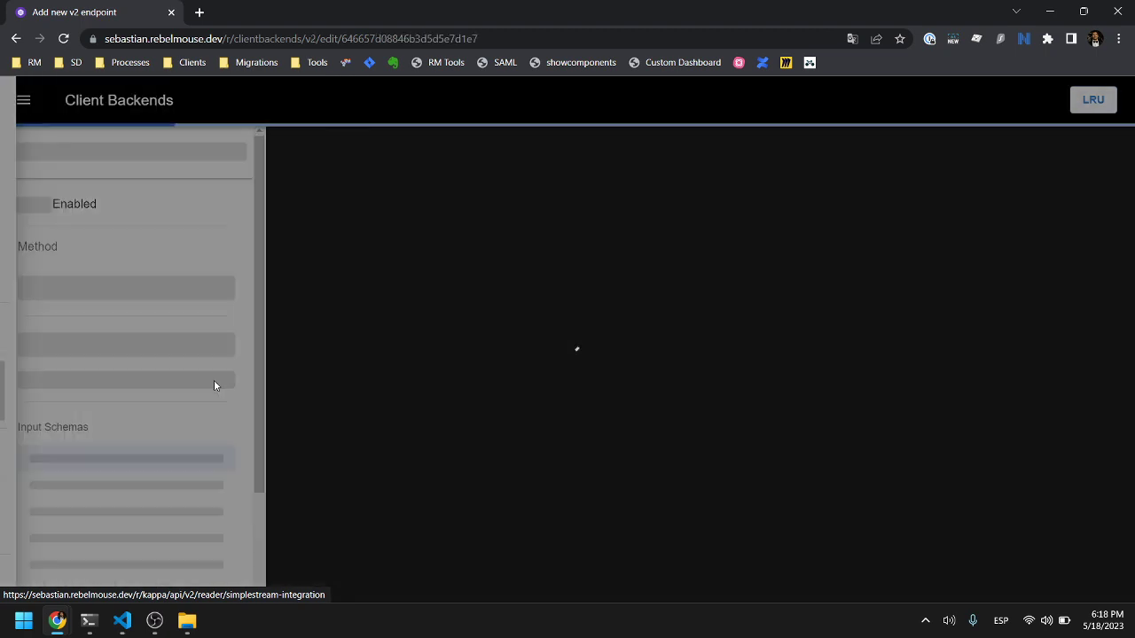
pyautogui.click(24, 100)
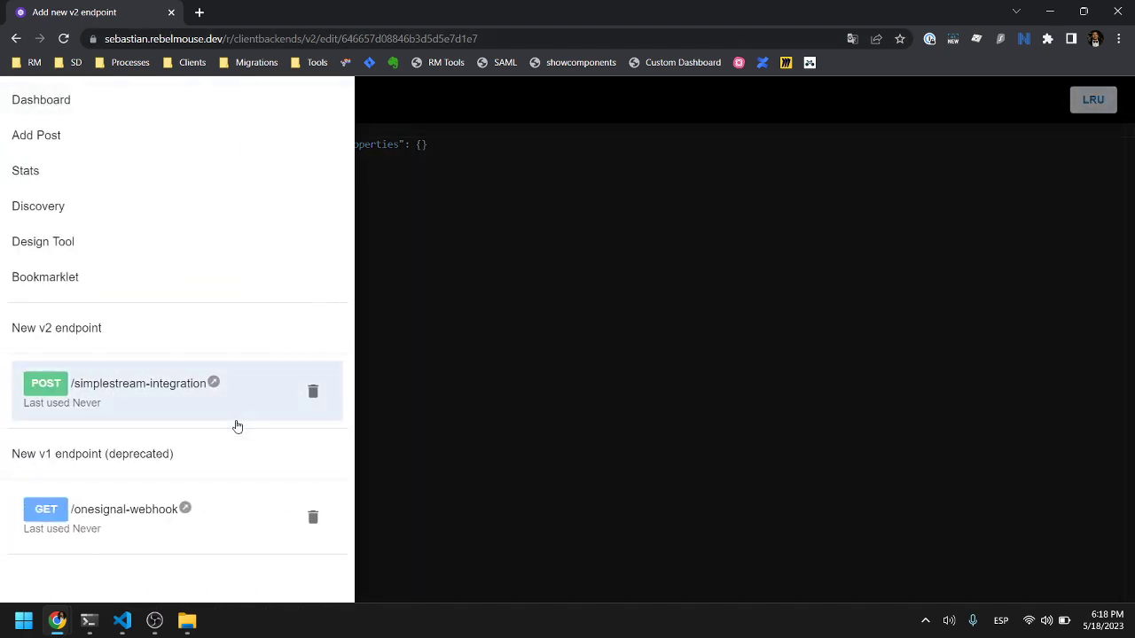
pyautogui.click(251, 387)
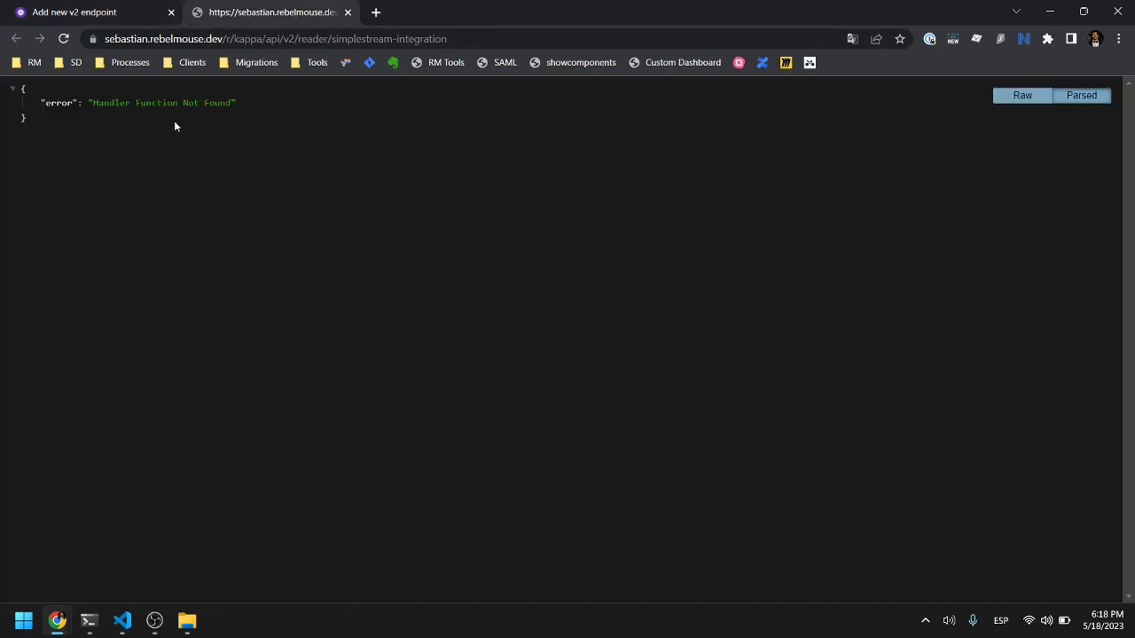
pyautogui.moveTo(4, 89); pyautogui.dragTo(83, 167)
pyautogui.click(219, 115)
# Step: Delete the simplestream-integration endpoint from the Client Backends endpoint list and confirm the deletion
pyautogui.click(113, 13)
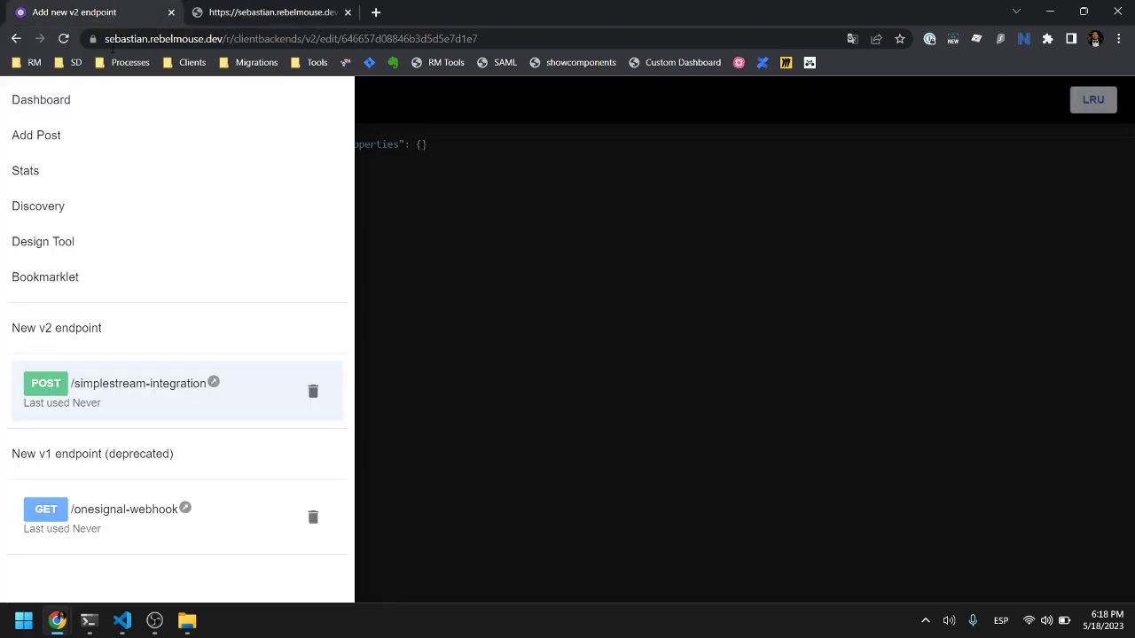
pyautogui.click(316, 394)
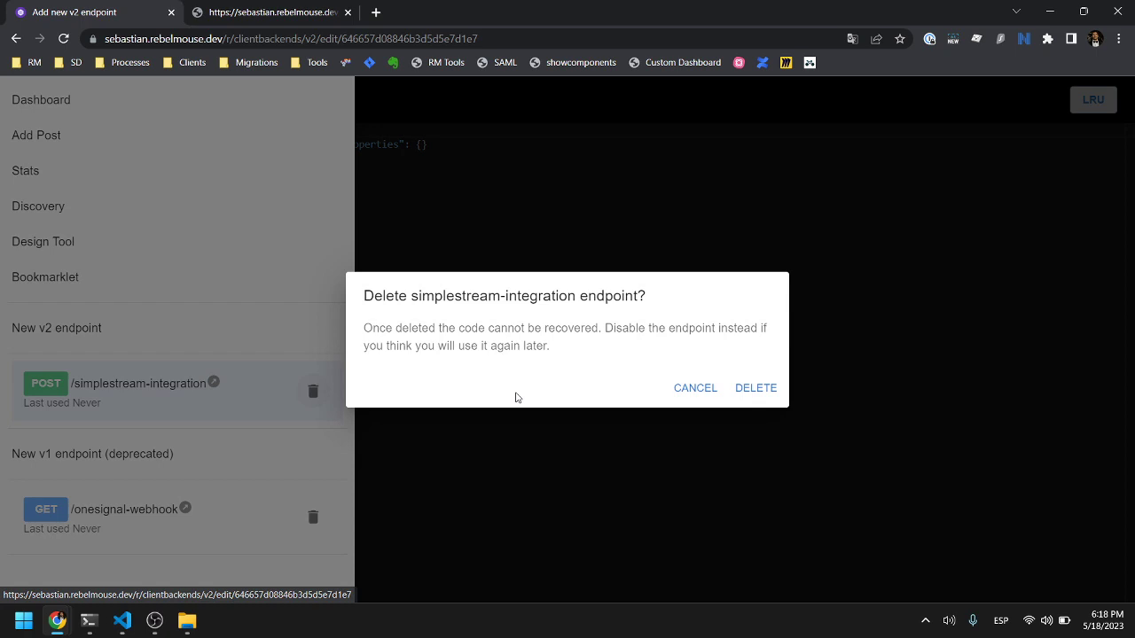
pyautogui.click(744, 391)
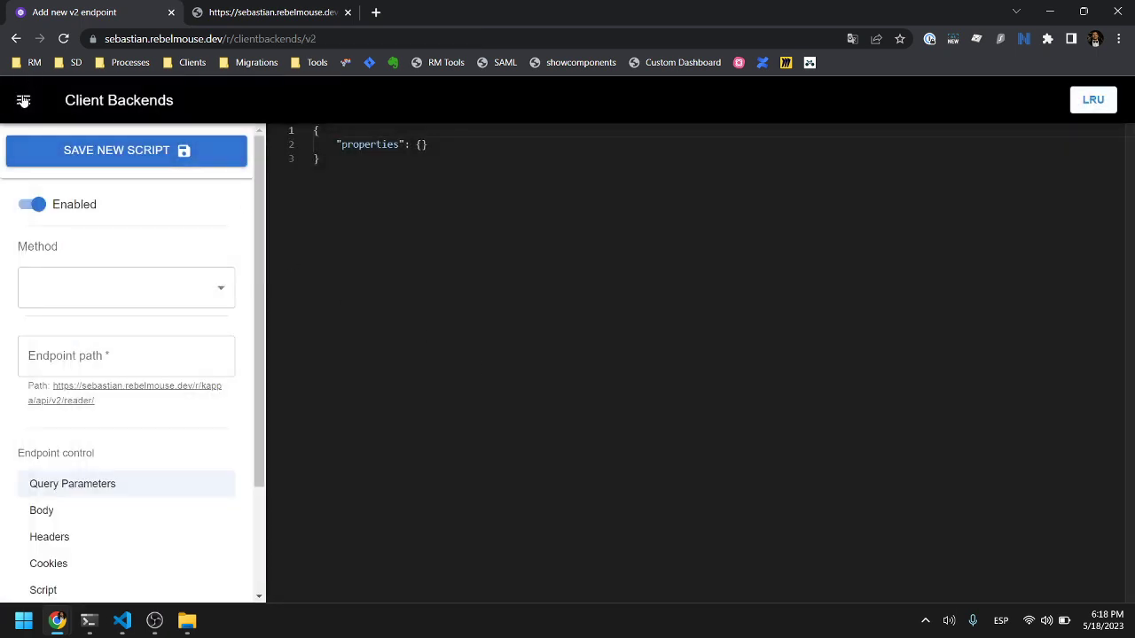
# Step: Open the onesignal-webhook v1 endpoint and check its endpoint path
pyautogui.click(24, 100)
pyautogui.click(99, 450)
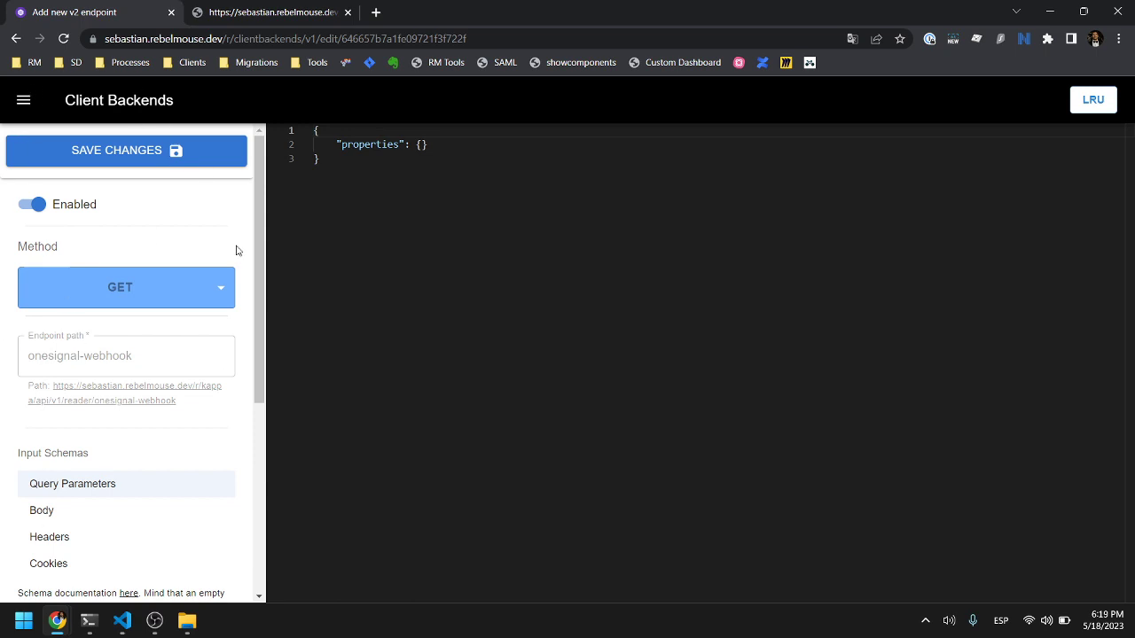
pyautogui.moveTo(30, 358); pyautogui.dragTo(123, 367)
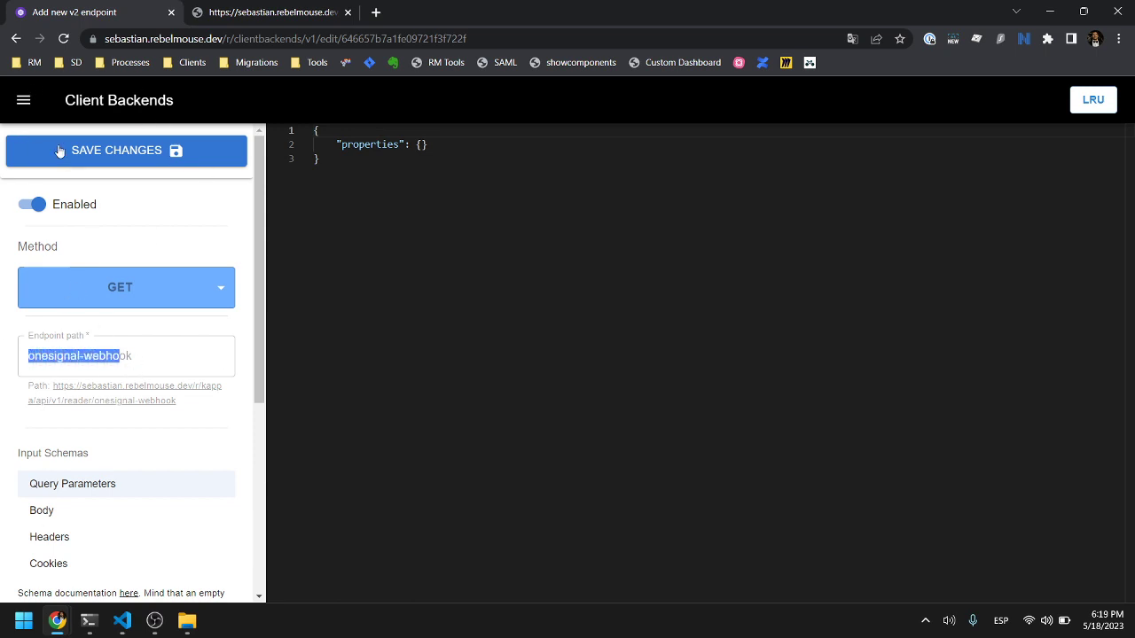
# Step: Open the form for a new v2 endpoint and review its settings down to the allowed origins
pyautogui.click(23, 100)
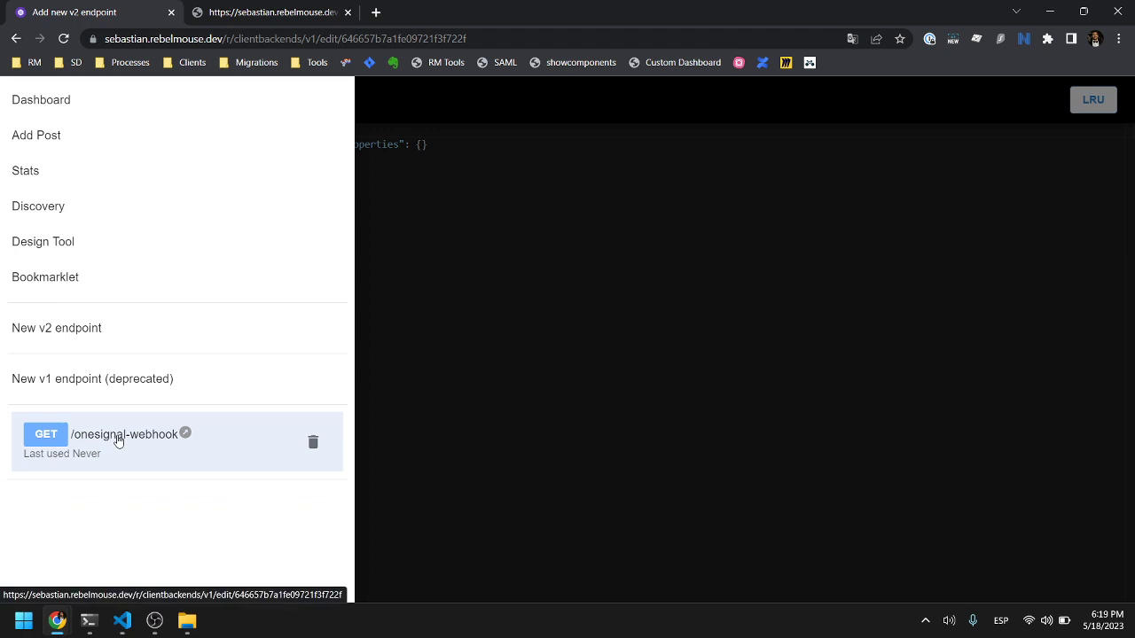
pyautogui.click(37, 334)
pyautogui.scroll(-3, 124, 430)
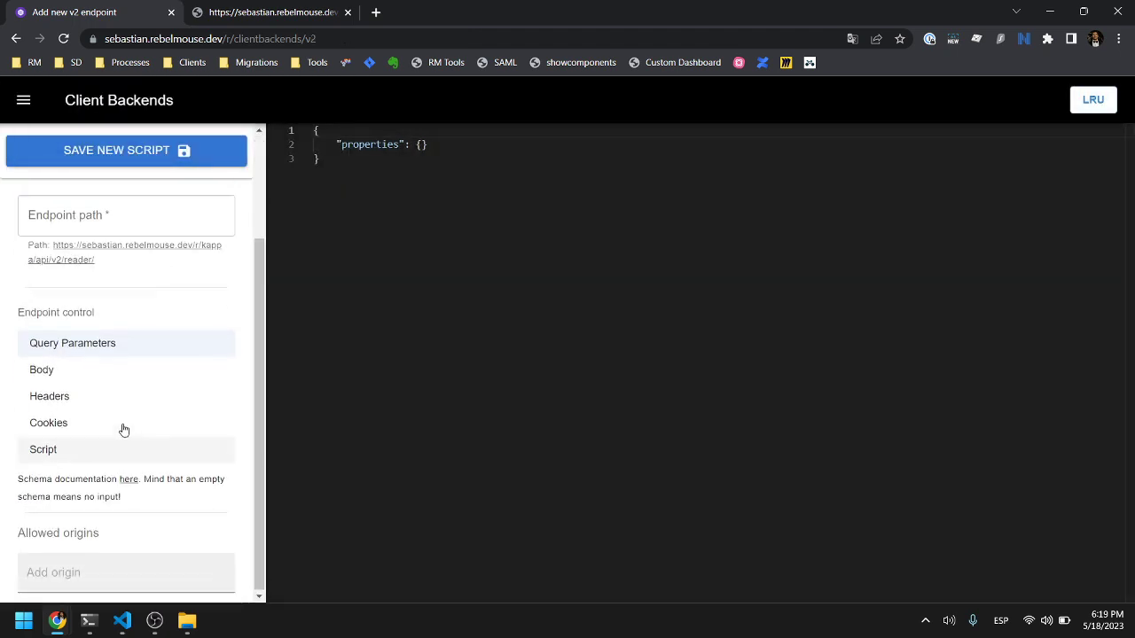
pyautogui.scroll(3, 124, 430)
# Step: Open the form for a new v1 endpoint and examine its input schemas, scripts pipeline, dependencies and version in the page address
pyautogui.click(23, 100)
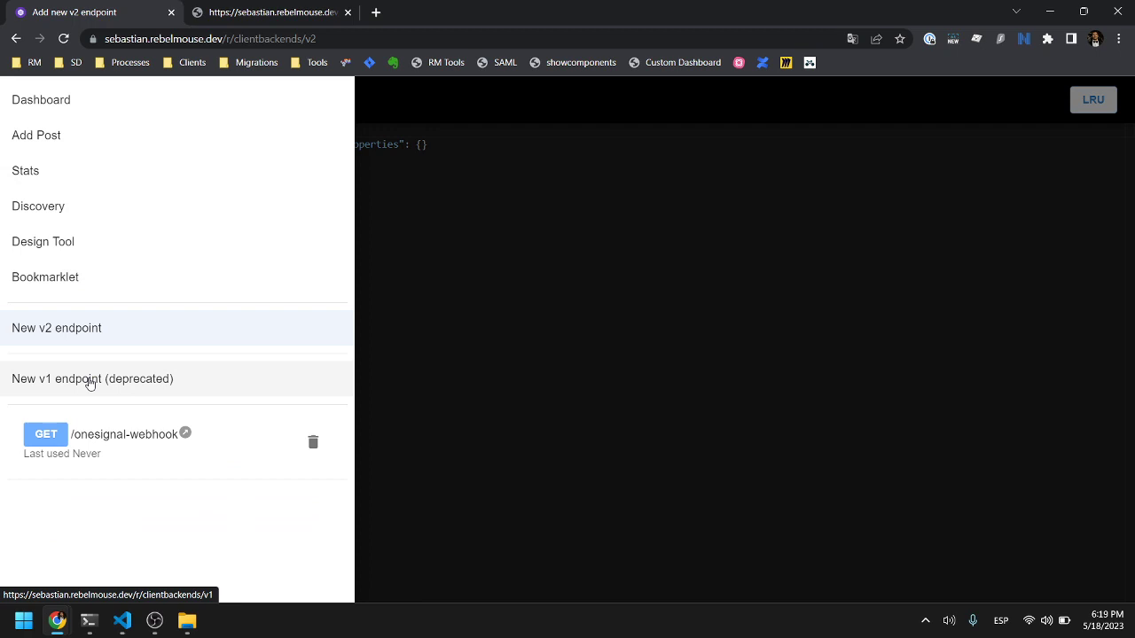
pyautogui.click(89, 383)
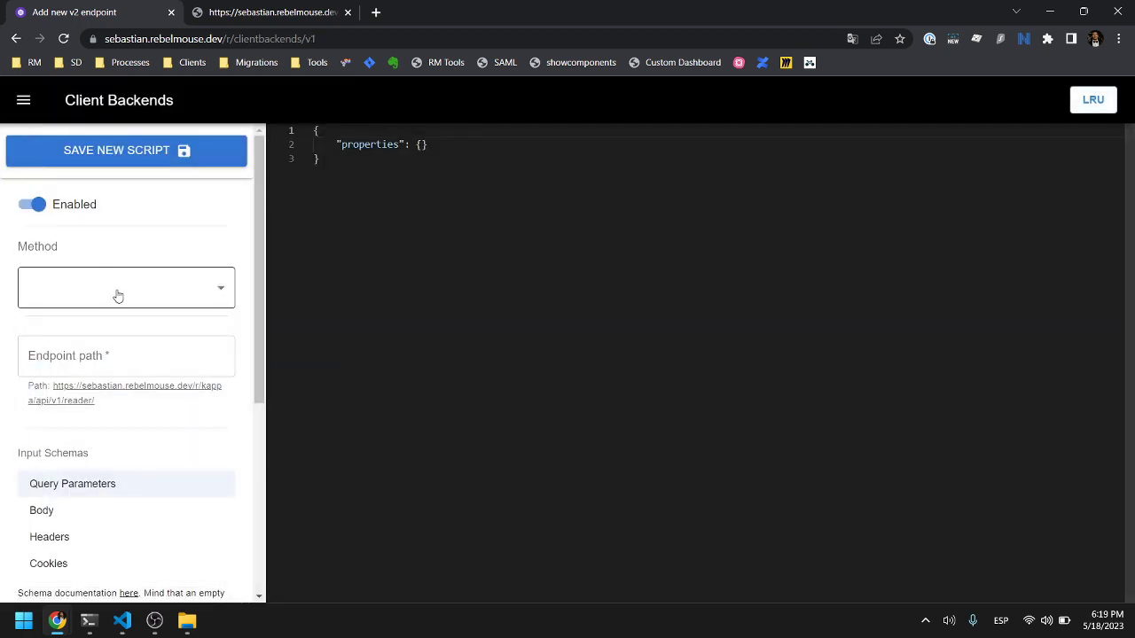
pyautogui.scroll(-3, 150, 272)
pyautogui.scroll(-1, 150, 272)
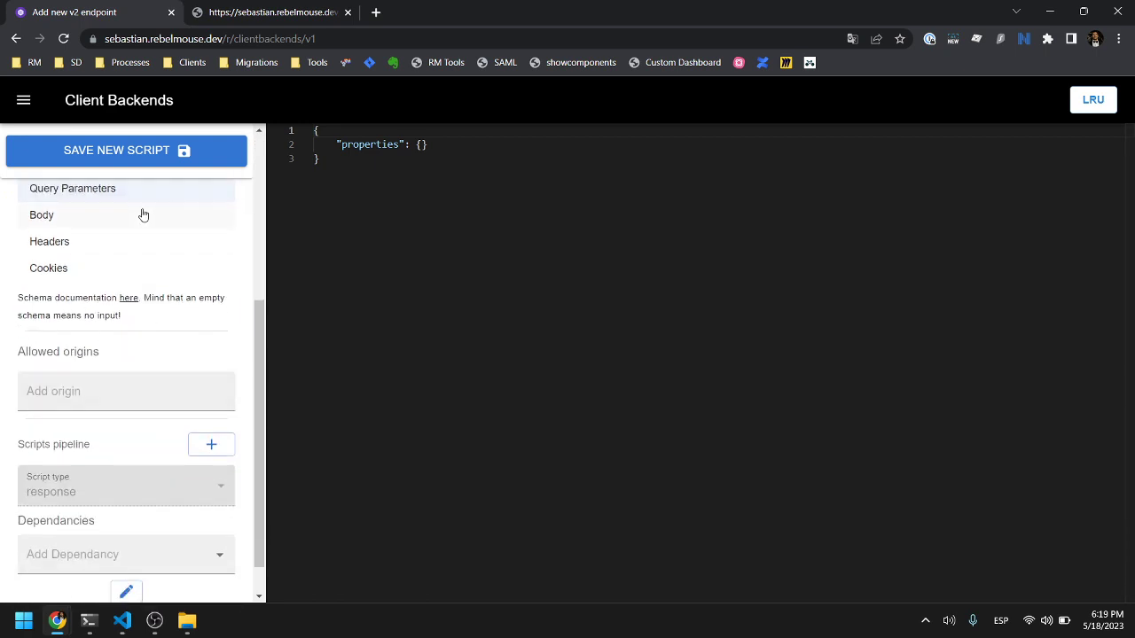
pyautogui.scroll(5, 143, 215)
pyautogui.scroll(-5, 107, 425)
pyautogui.scroll(5, 173, 298)
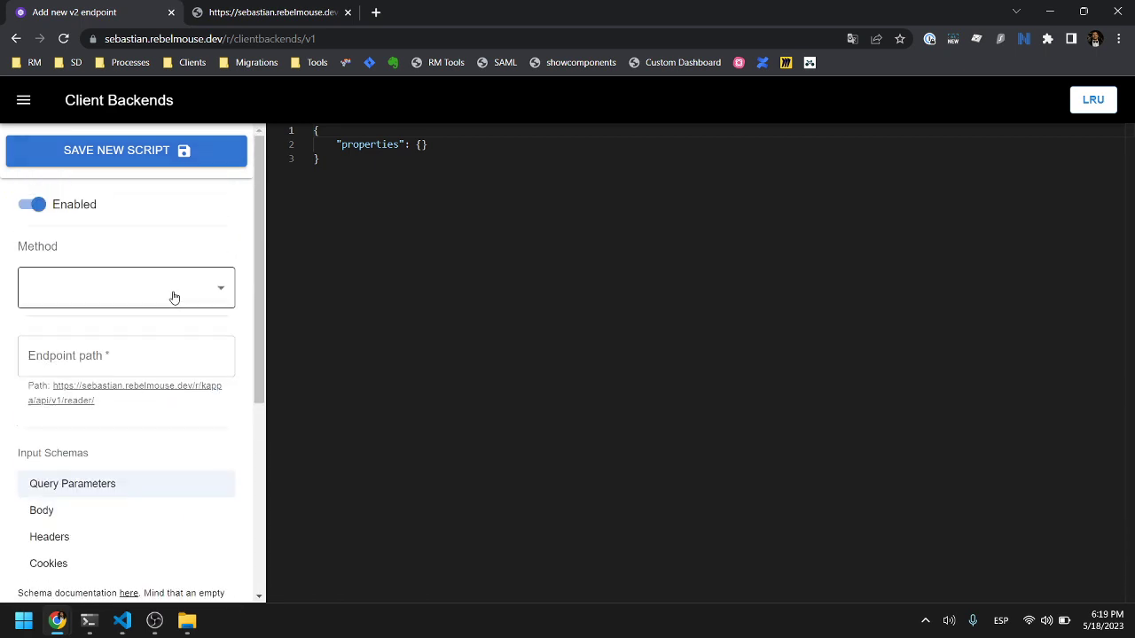
pyautogui.scroll(-5, 165, 494)
pyautogui.scroll(5, 183, 422)
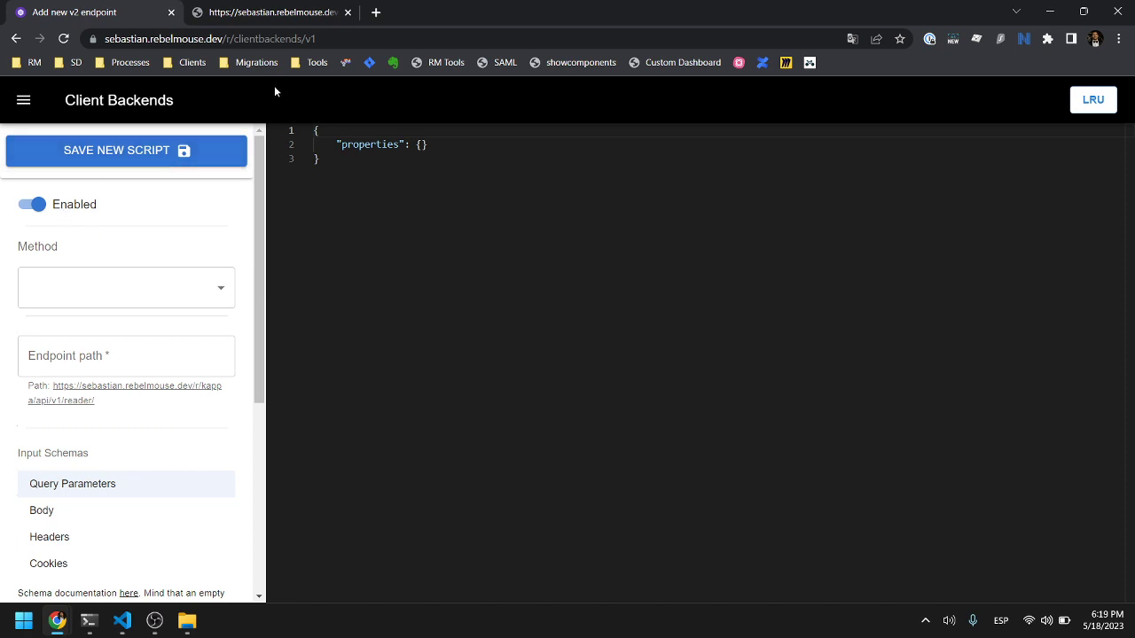
pyautogui.doubleClick(343, 39)
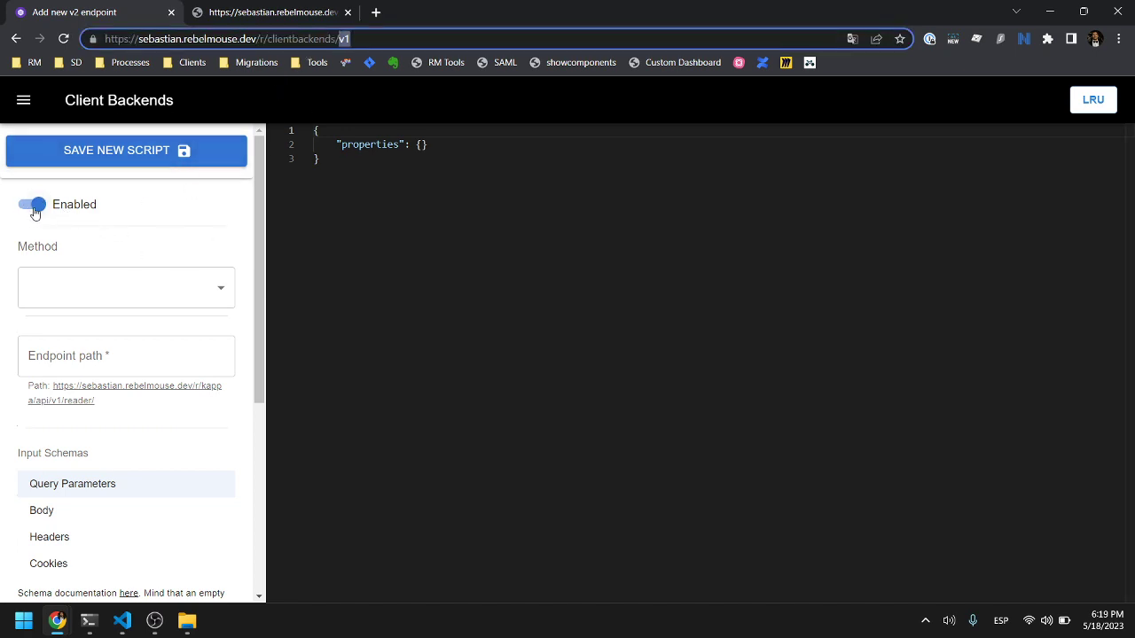
# Step: Open the existing onesignal-webhook v1 endpoint for editing
pyautogui.click(23, 100)
pyautogui.click(97, 434)
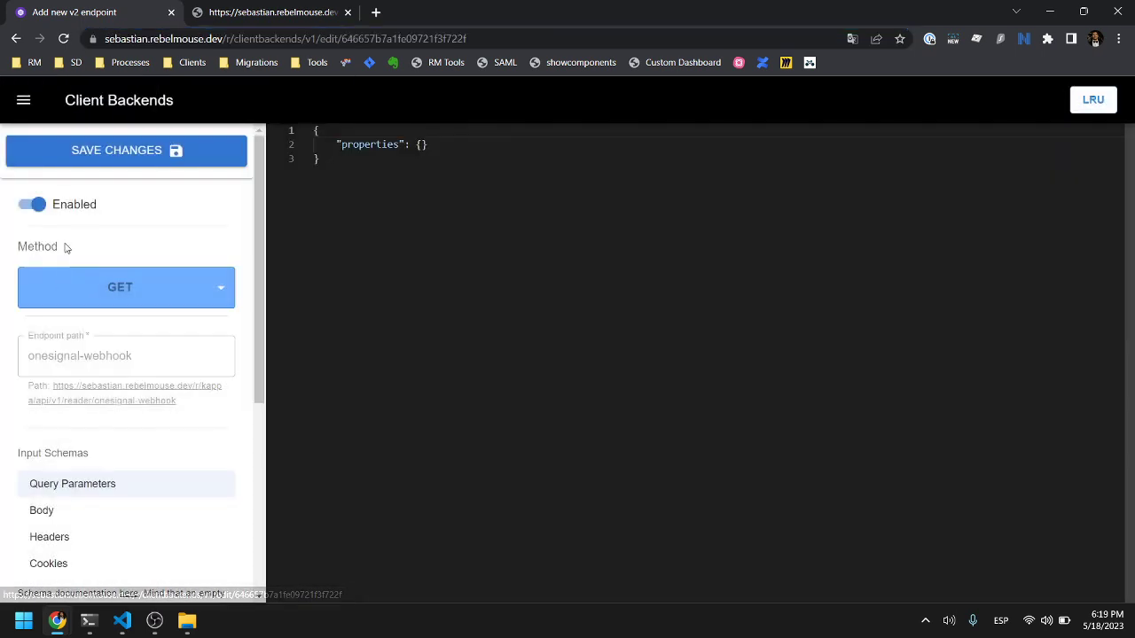
# Step: Try toggling the onesignal-webhook endpoint's Enabled state off and on, and reload the page
pyautogui.click(32, 207)
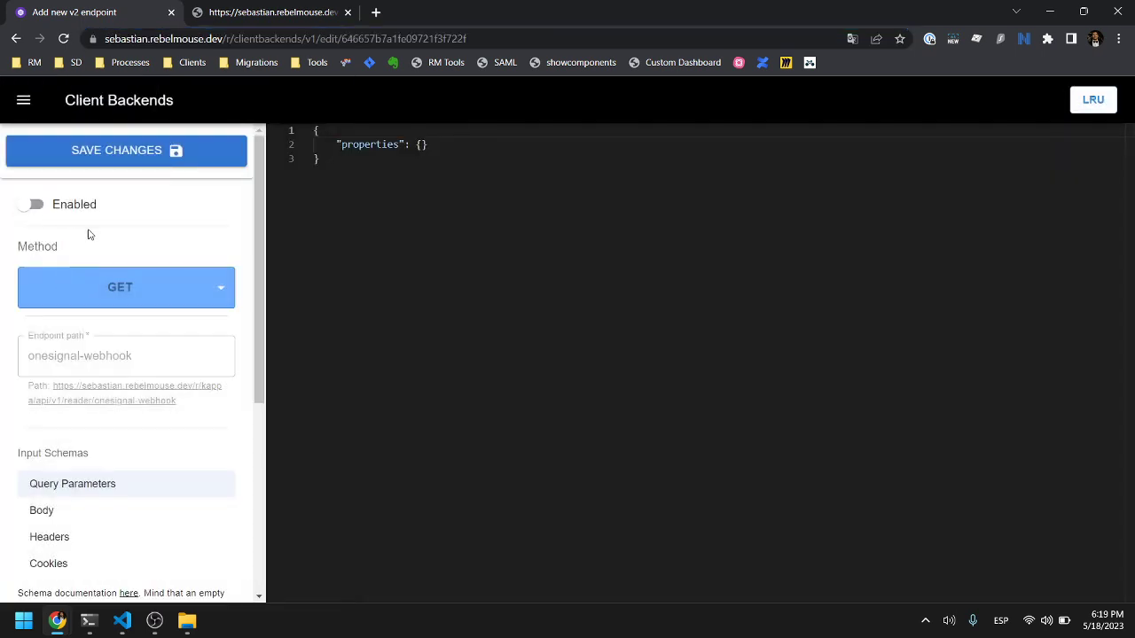
pyautogui.click(34, 211)
pyautogui.click(32, 213)
pyautogui.click(32, 211)
pyautogui.click(64, 39)
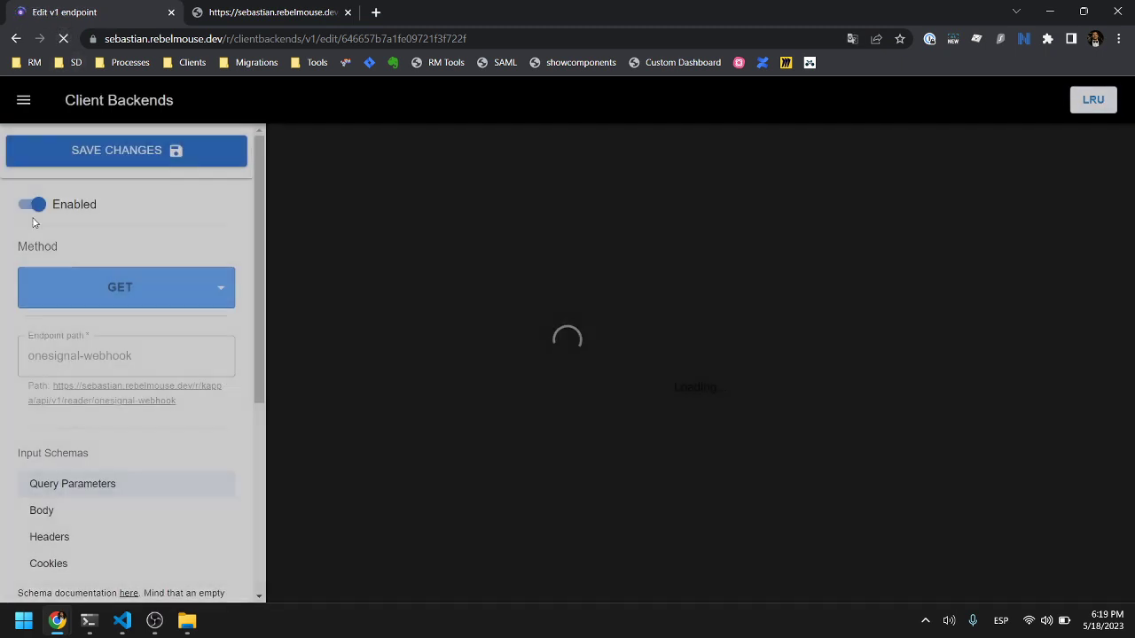
# Step: Disable the onesignal-webhook endpoint and save the changes
pyautogui.click(34, 210)
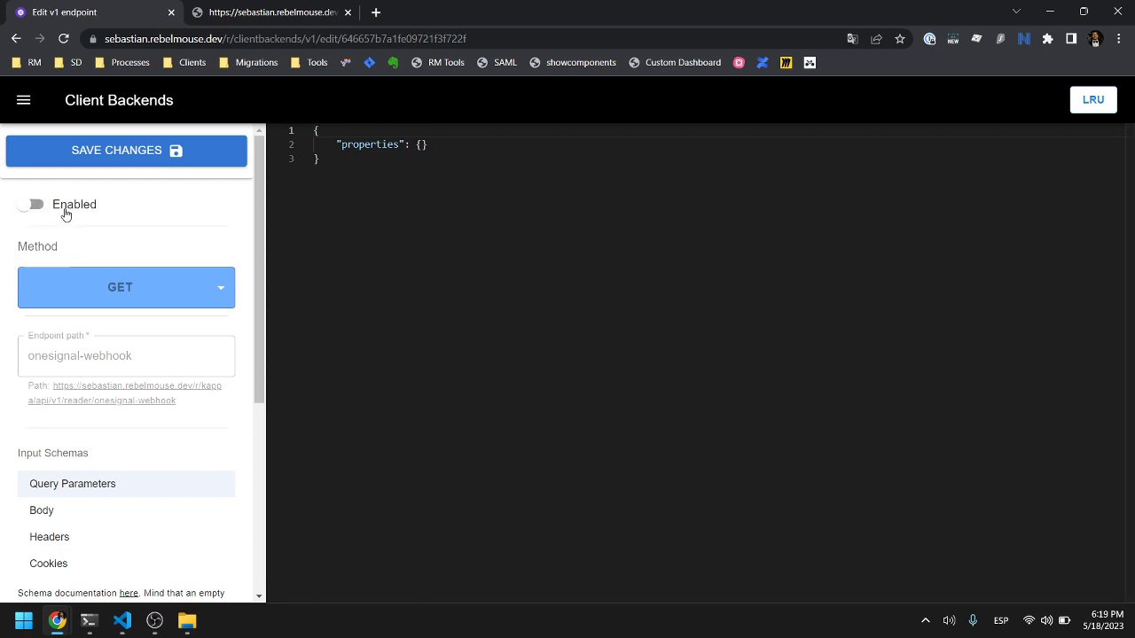
pyautogui.click(114, 156)
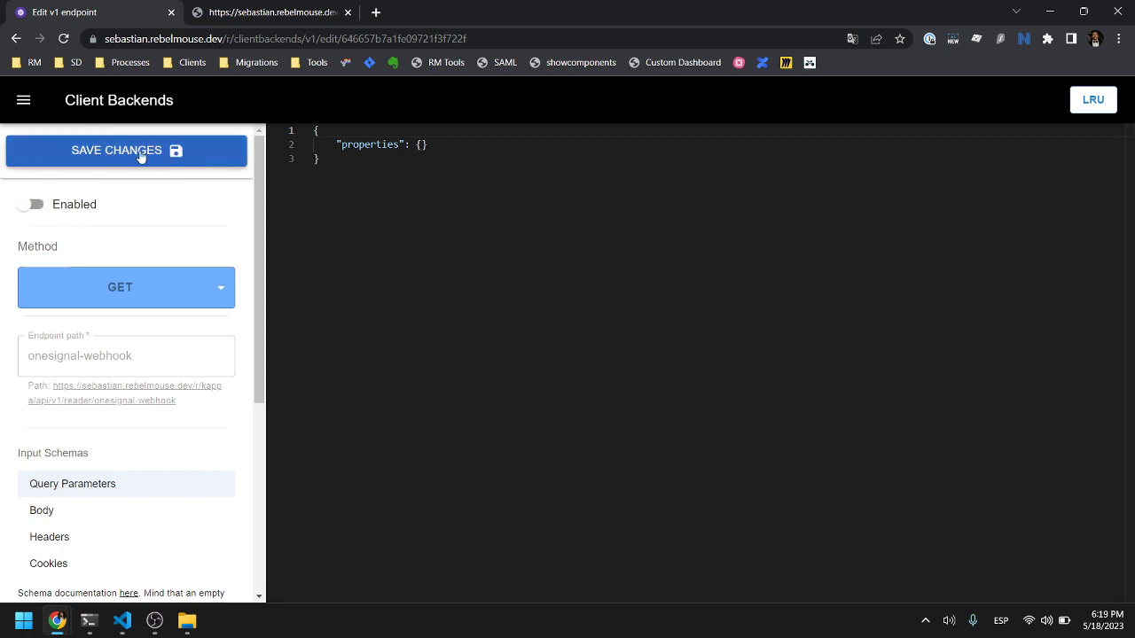
pyautogui.scroll(-4, 114, 410)
pyautogui.scroll(4, 94, 452)
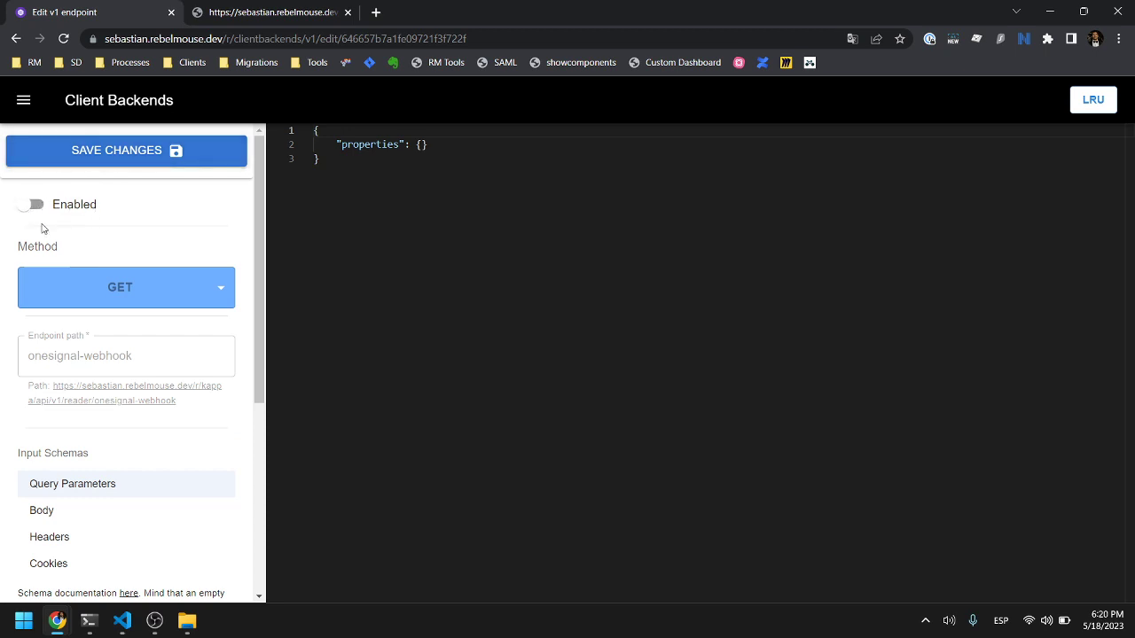
# Step: Check the onesignal-webhook entry and its delete option in the endpoint list, then return to its edit form
pyautogui.click(23, 103)
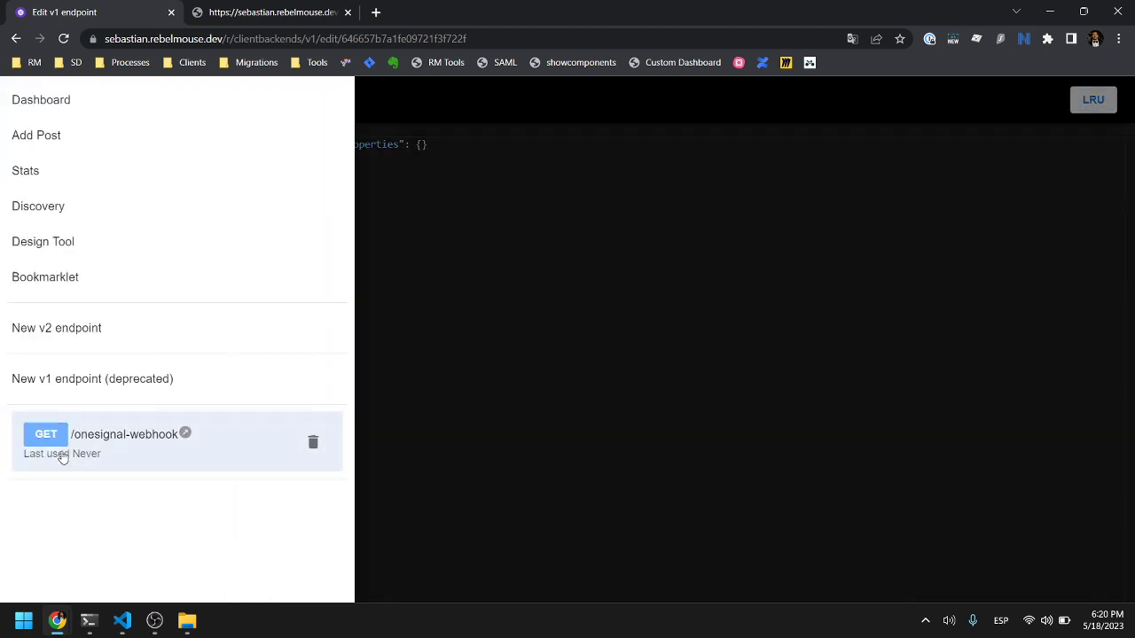
pyautogui.click(445, 310)
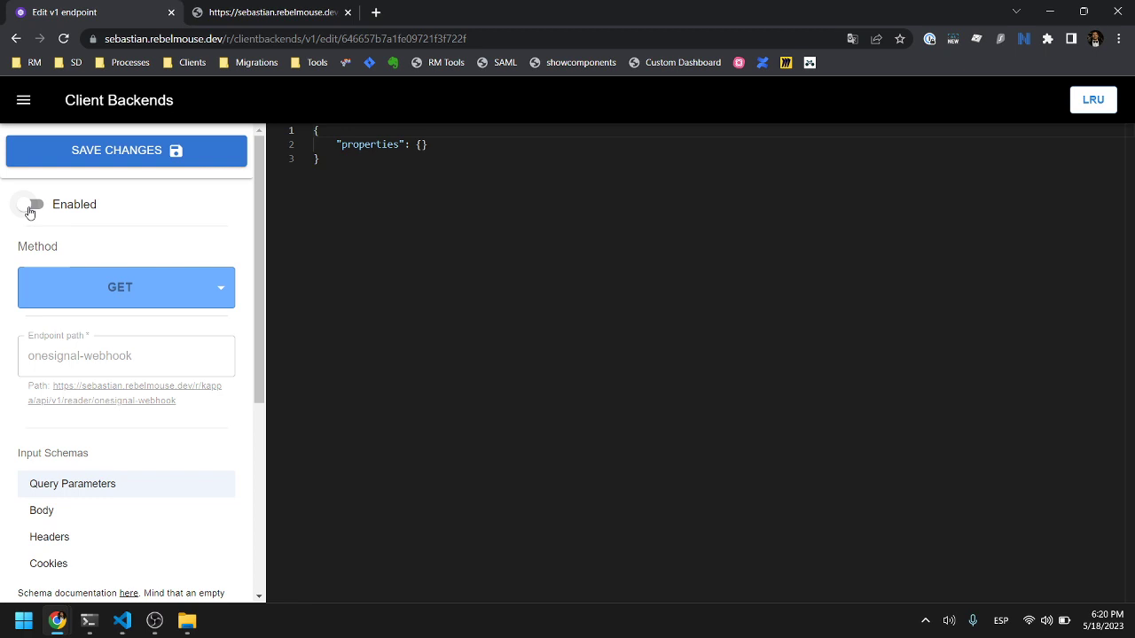
pyautogui.click(24, 101)
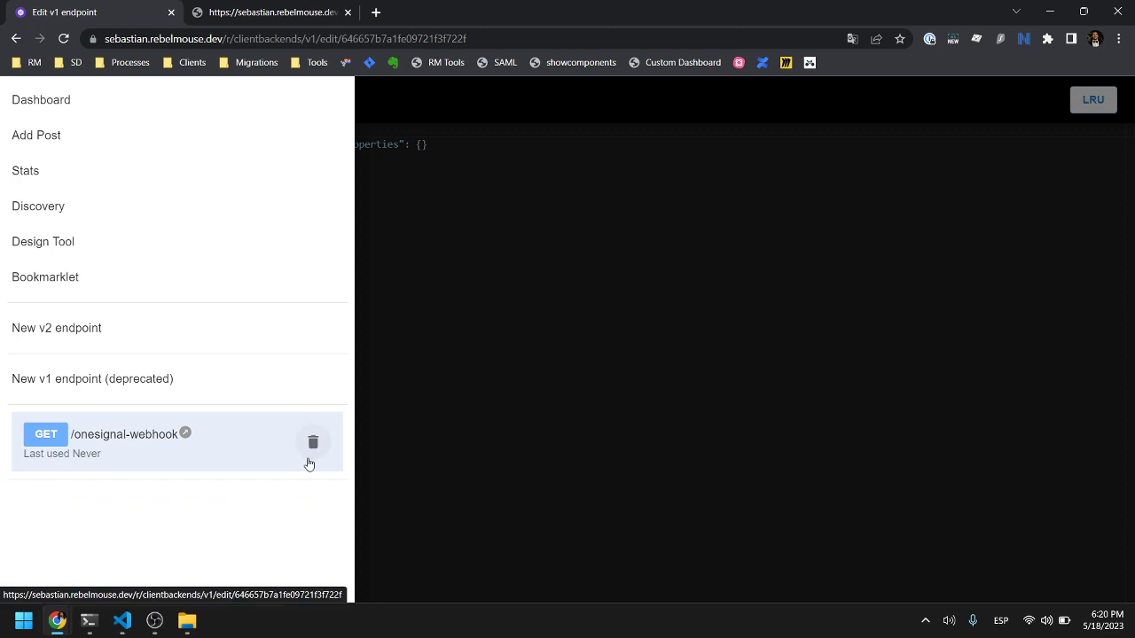
pyautogui.click(428, 390)
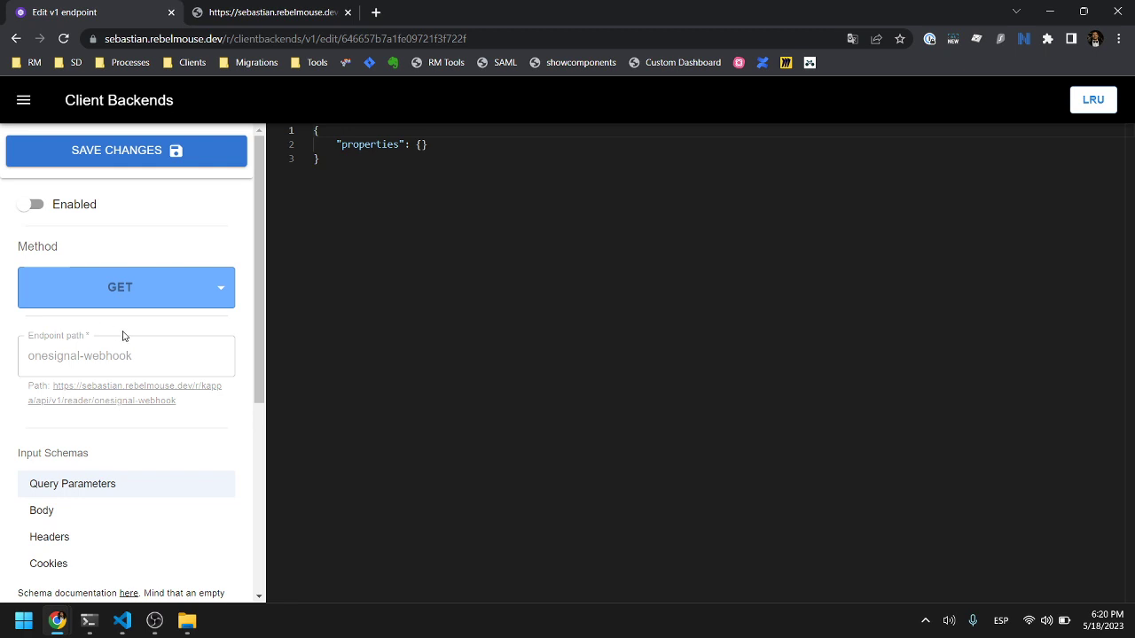
# Step: Examine the onesignal-webhook endpoint's Body and Cookies input schemas, allowed origins, scripts pipeline and dependencies
pyautogui.scroll(-3, 83, 316)
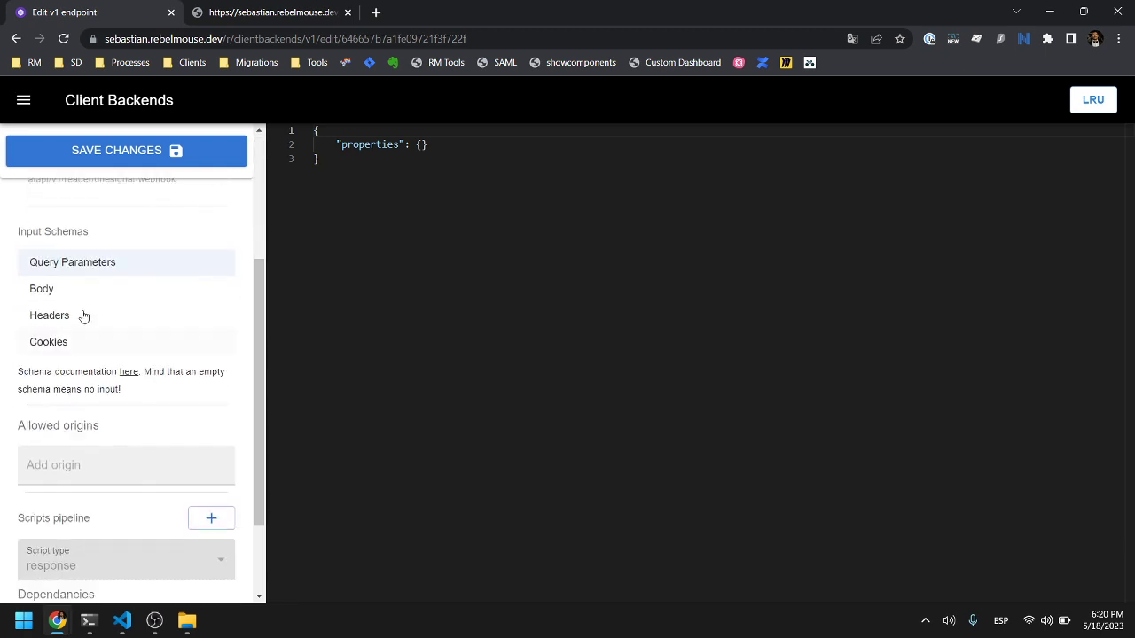
pyautogui.moveTo(21, 227); pyautogui.dragTo(87, 231)
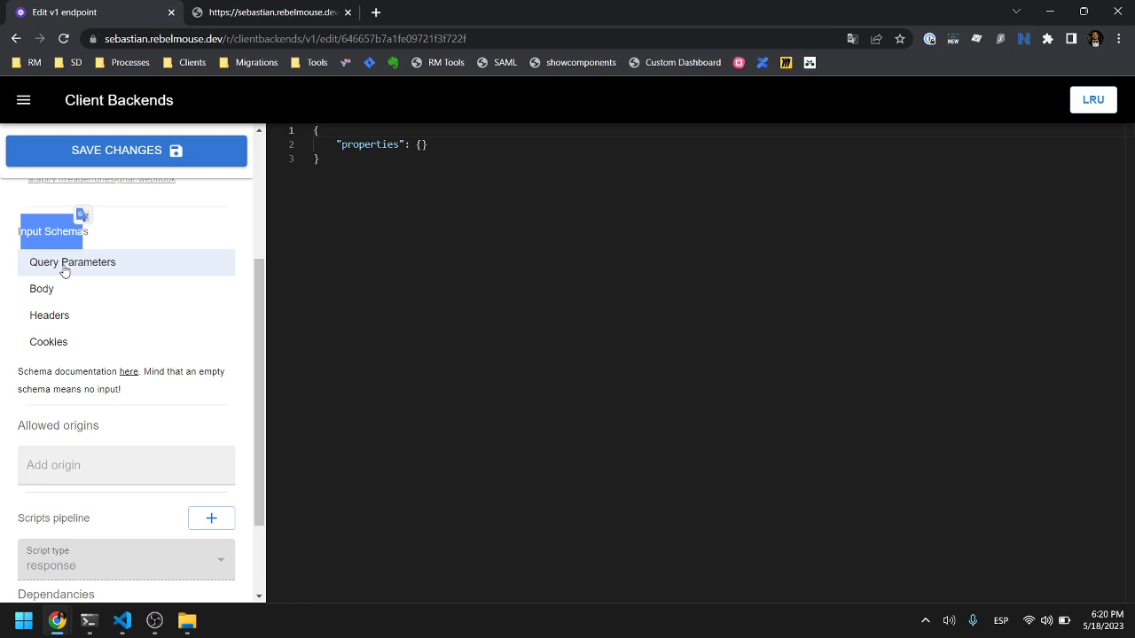
pyautogui.click(58, 292)
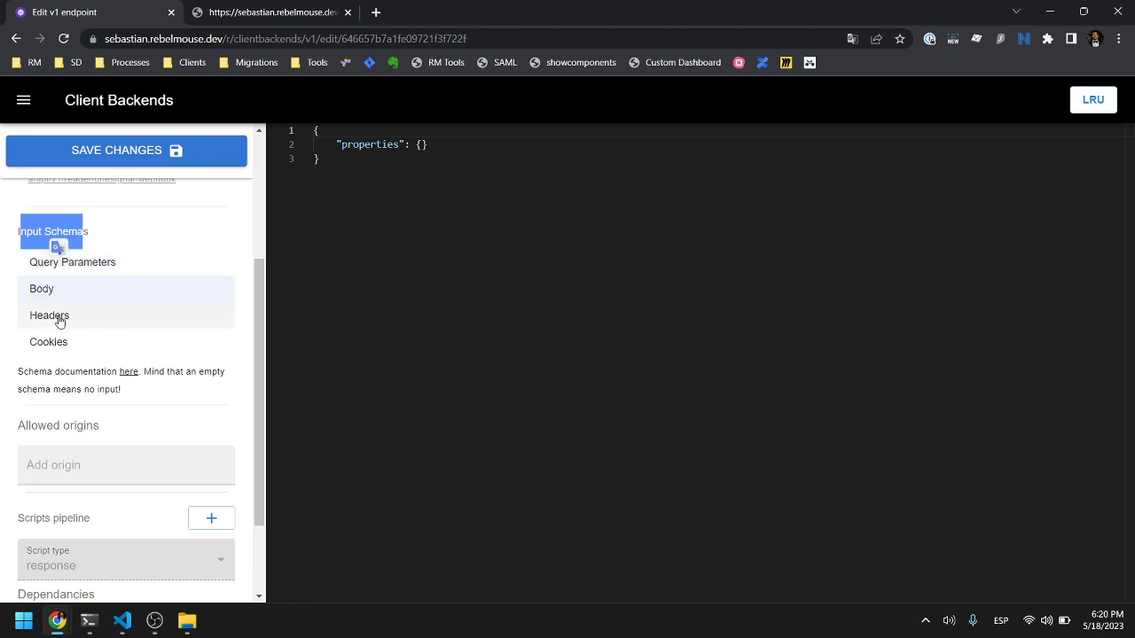
pyautogui.click(70, 346)
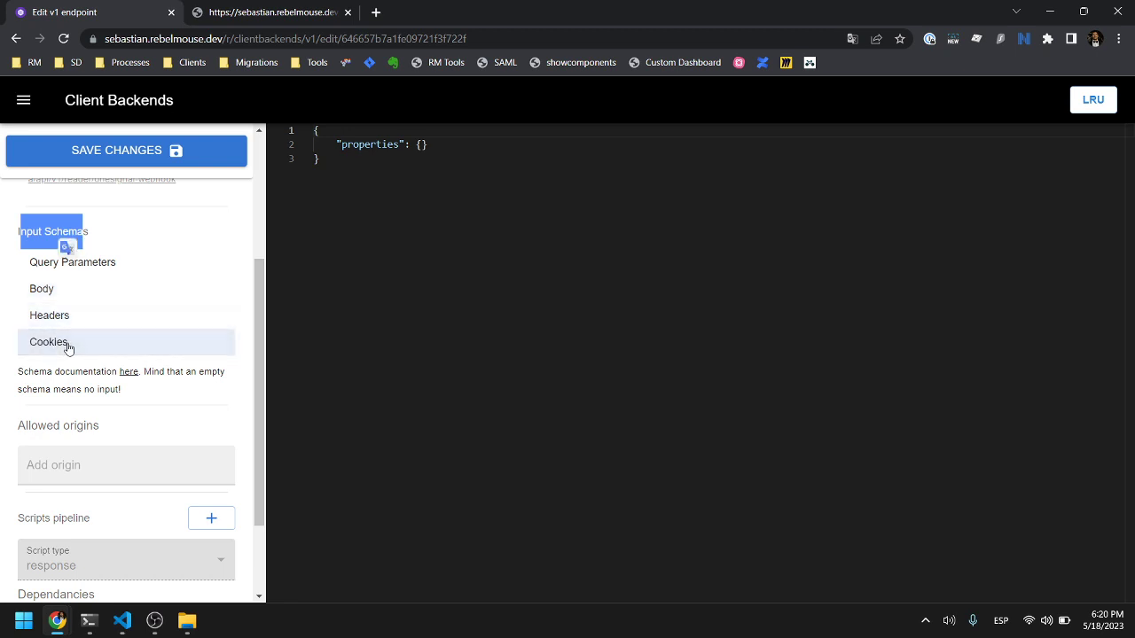
pyautogui.scroll(-1, 65, 343)
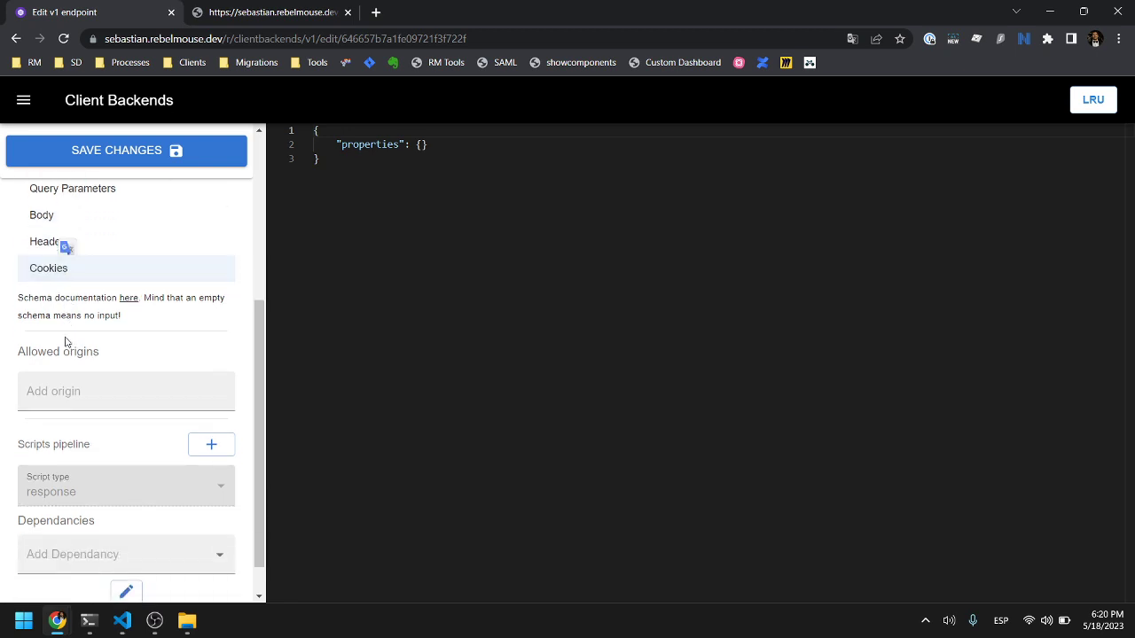
pyautogui.click(72, 386)
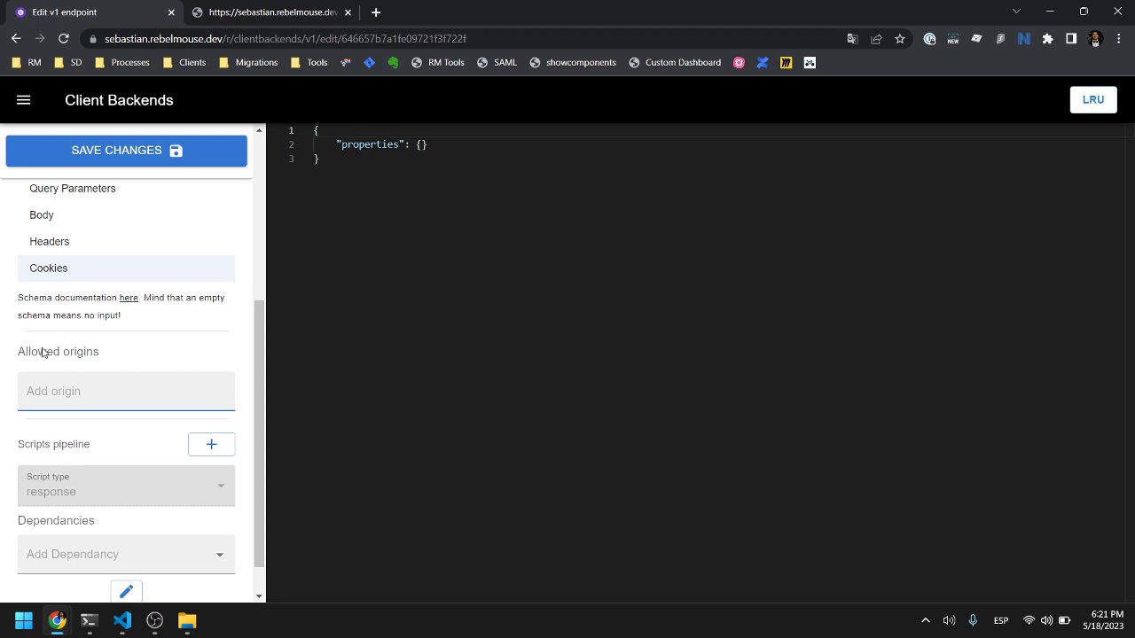
pyautogui.scroll(-1, 43, 353)
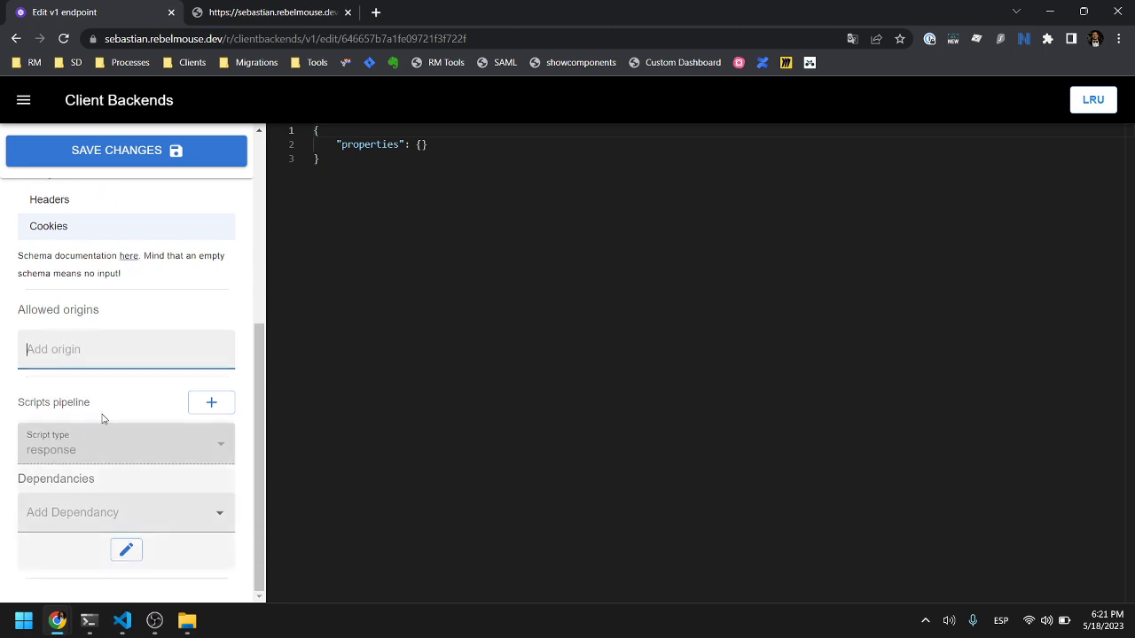
pyautogui.click(34, 402)
pyautogui.moveTo(34, 402); pyautogui.dragTo(96, 390)
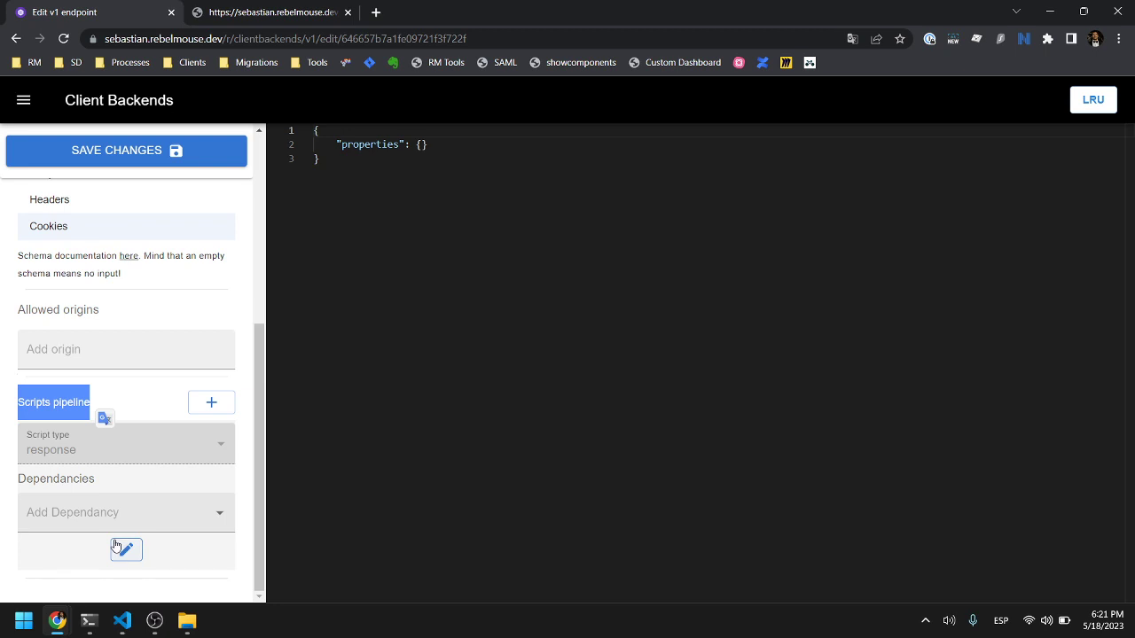
# Step: Create a new v1 endpoint with the GET method and the path "test", and save it as a new script
pyautogui.click(22, 100)
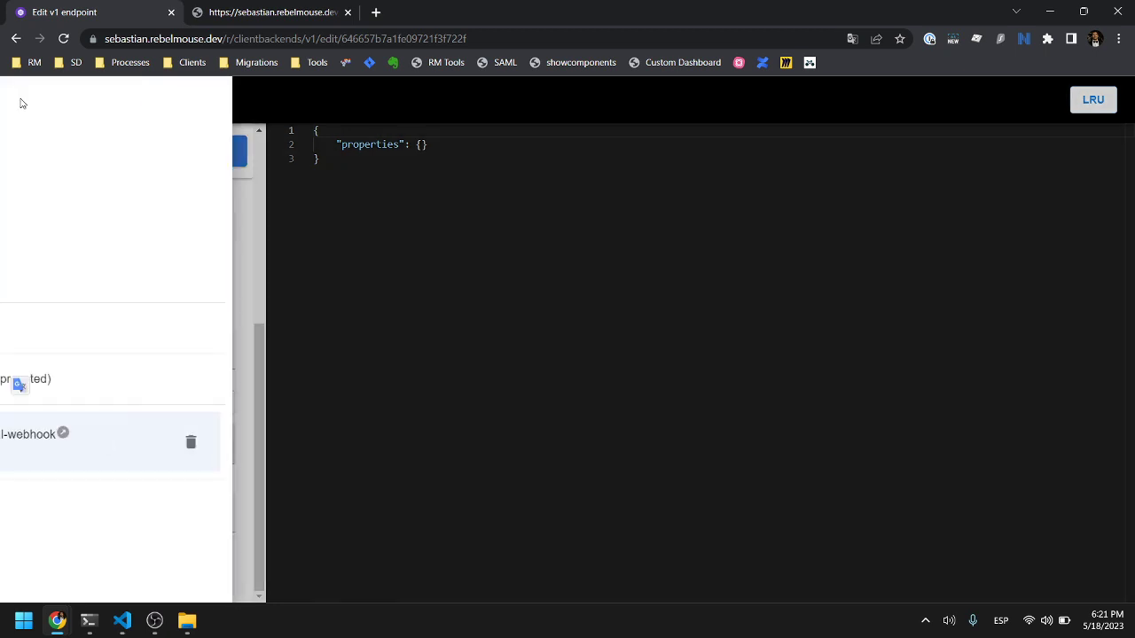
pyautogui.click(110, 377)
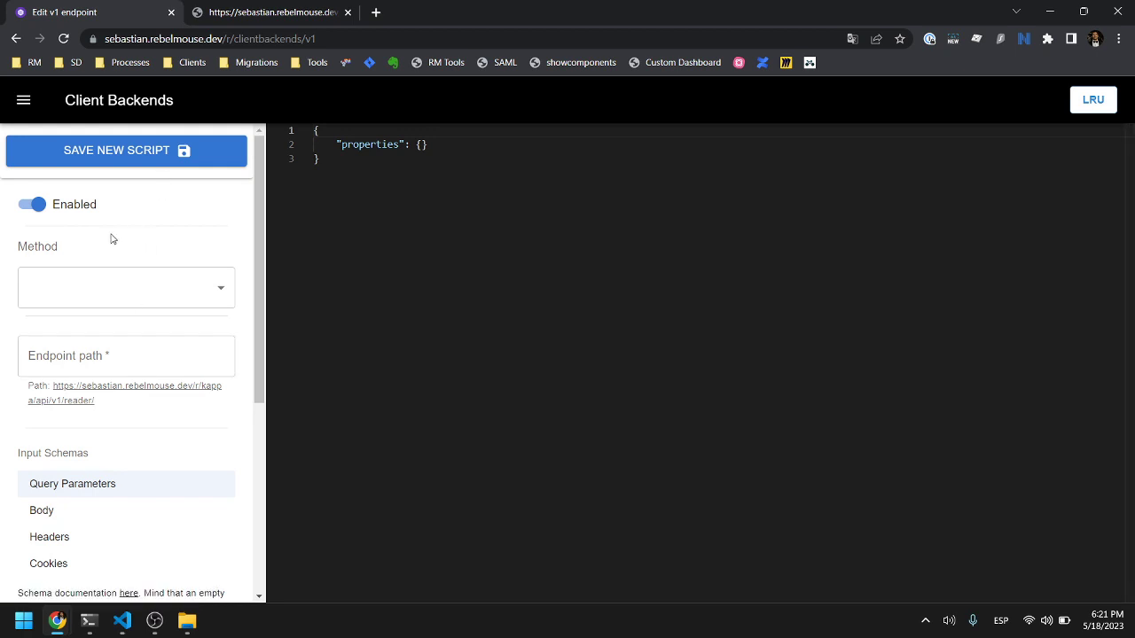
pyautogui.click(112, 293)
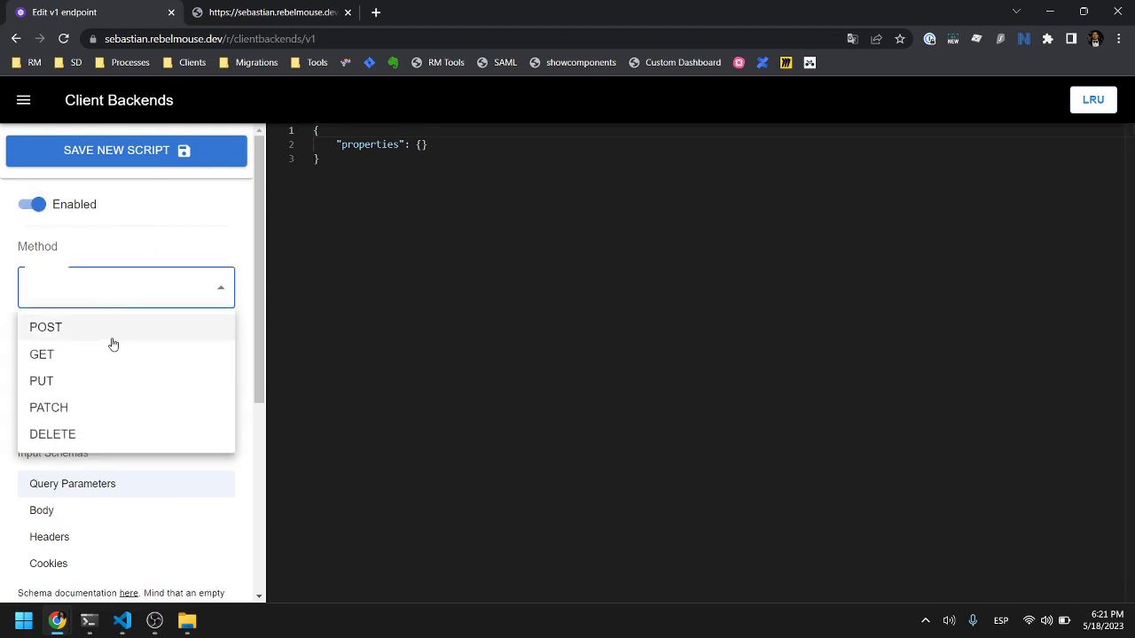
pyautogui.click(102, 364)
pyautogui.click(102, 363)
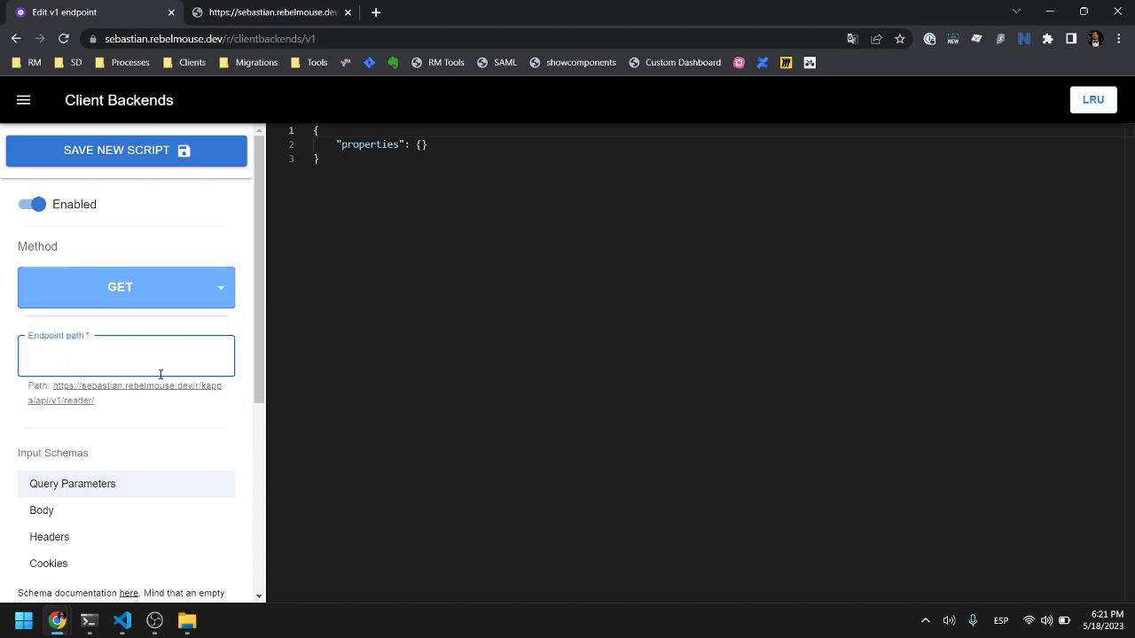
pyautogui.write('test')
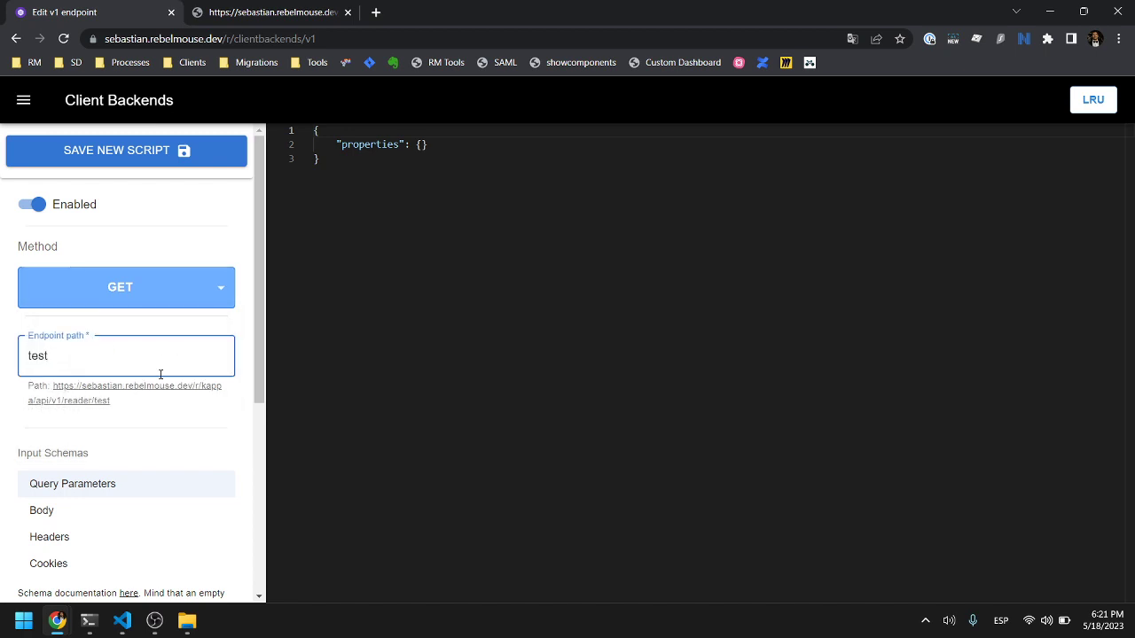
pyautogui.click(151, 294)
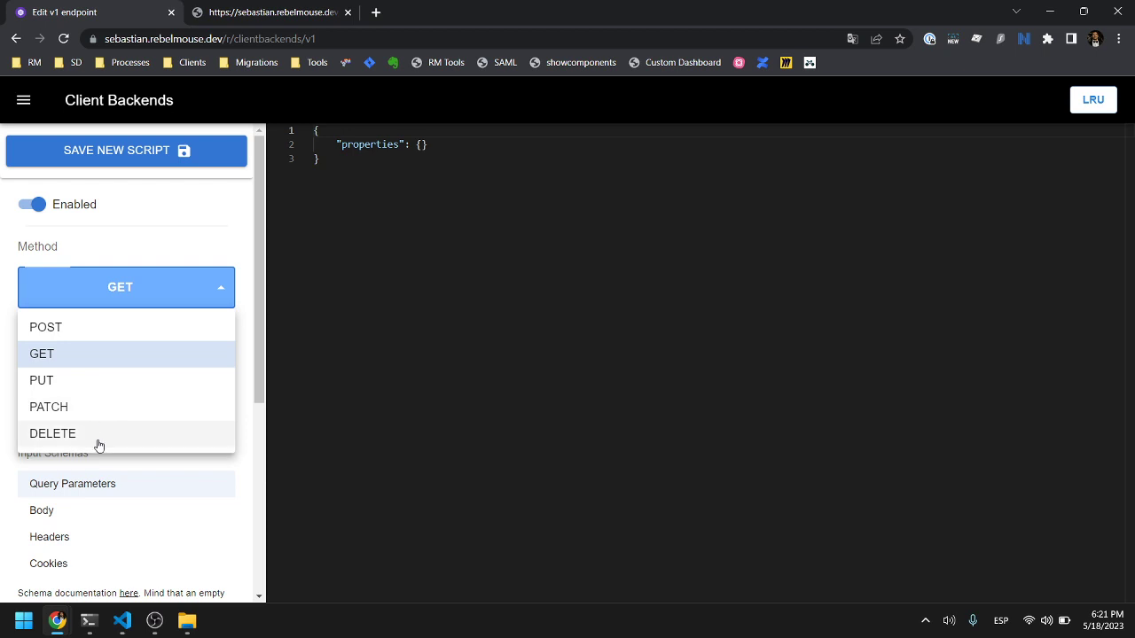
pyautogui.click(190, 251)
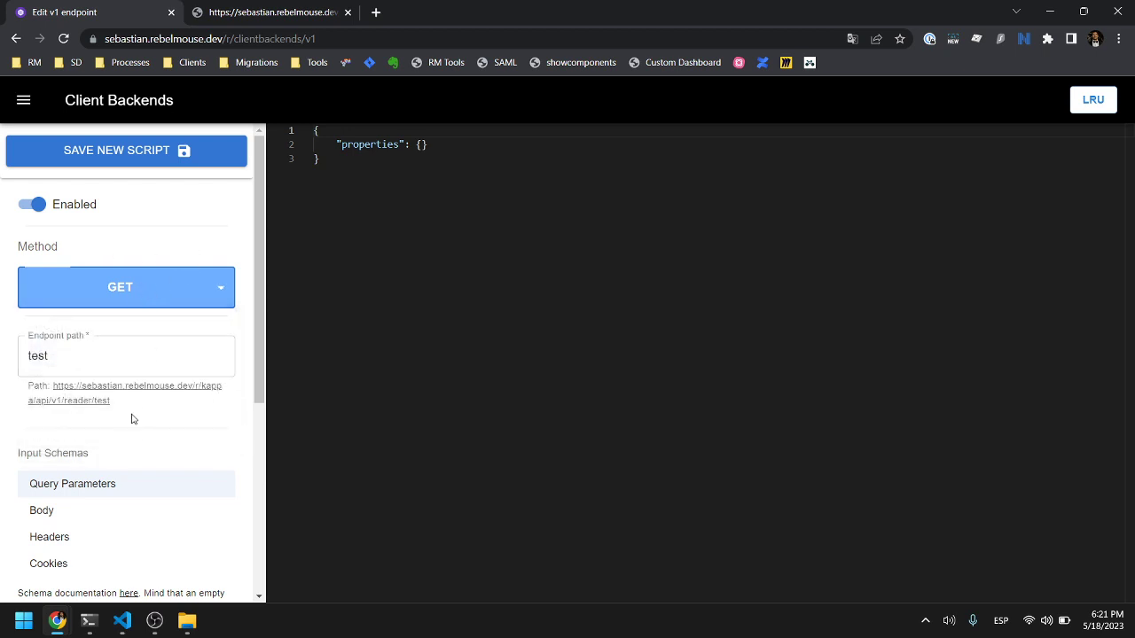
pyautogui.click(138, 153)
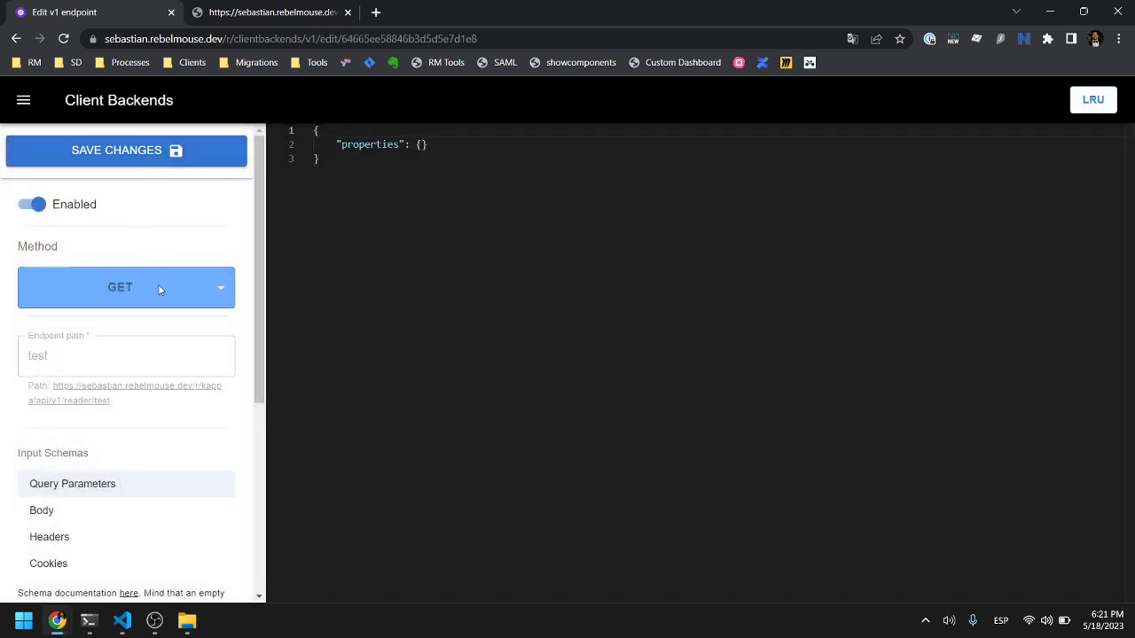
# Step: Open the test endpoint's URL in a new tab, examine its response and return to the endpoint editor
pyautogui.click(116, 388)
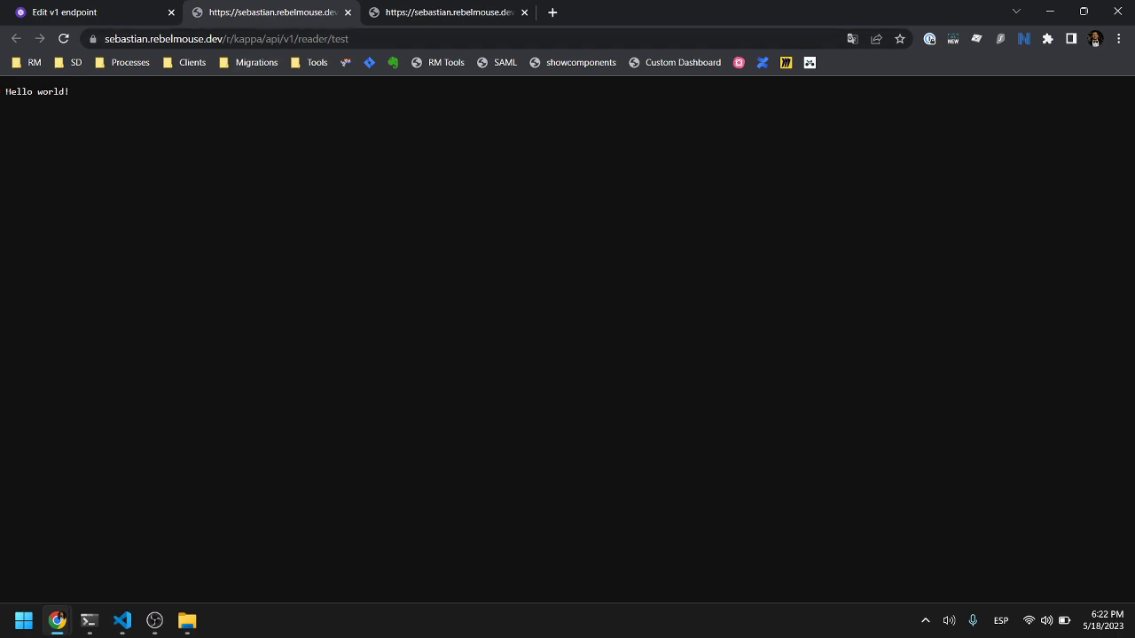
pyautogui.moveTo(5, 92); pyautogui.dragTo(71, 94)
pyautogui.click(91, 14)
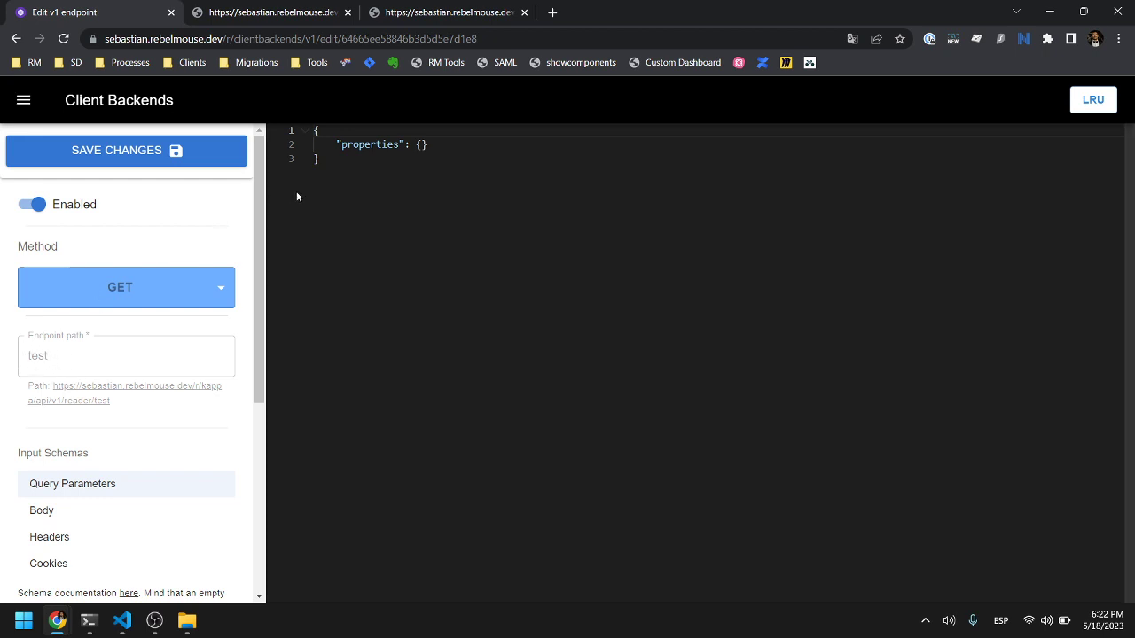
pyautogui.click(267, 17)
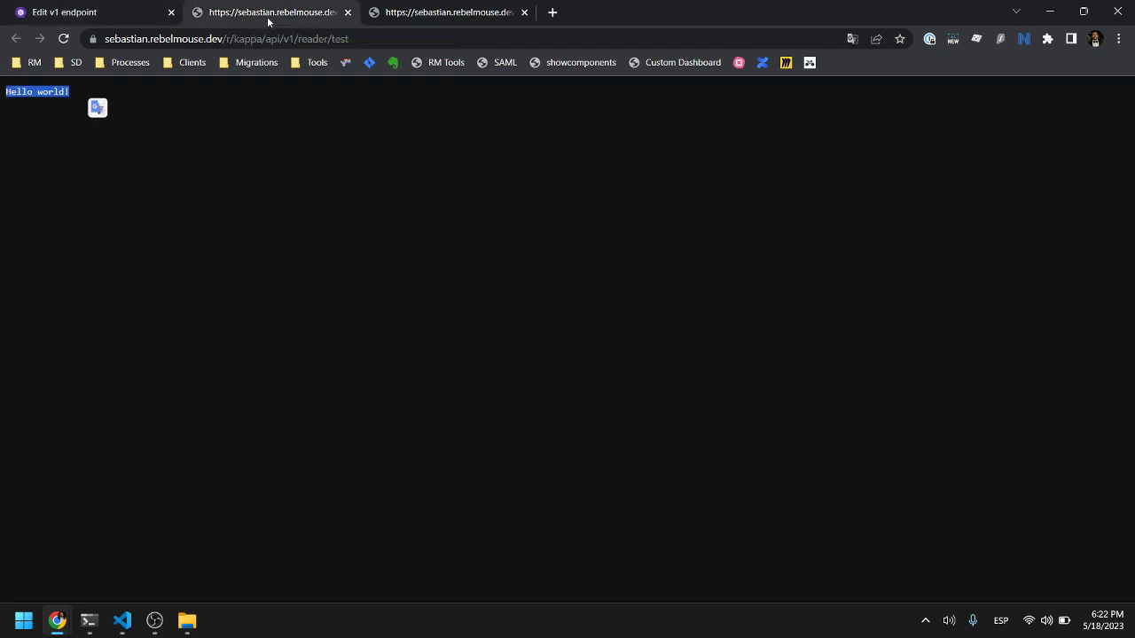
pyautogui.click(71, 17)
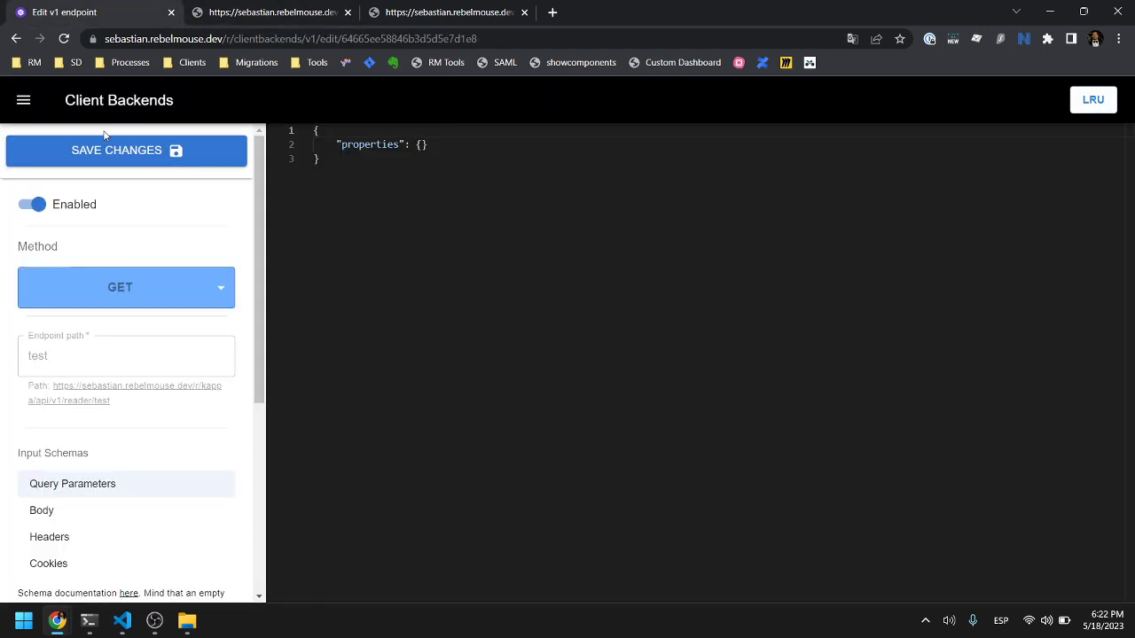
# Step: Start another new v1 endpoint with the POST method and the same path "test"
pyautogui.click(24, 100)
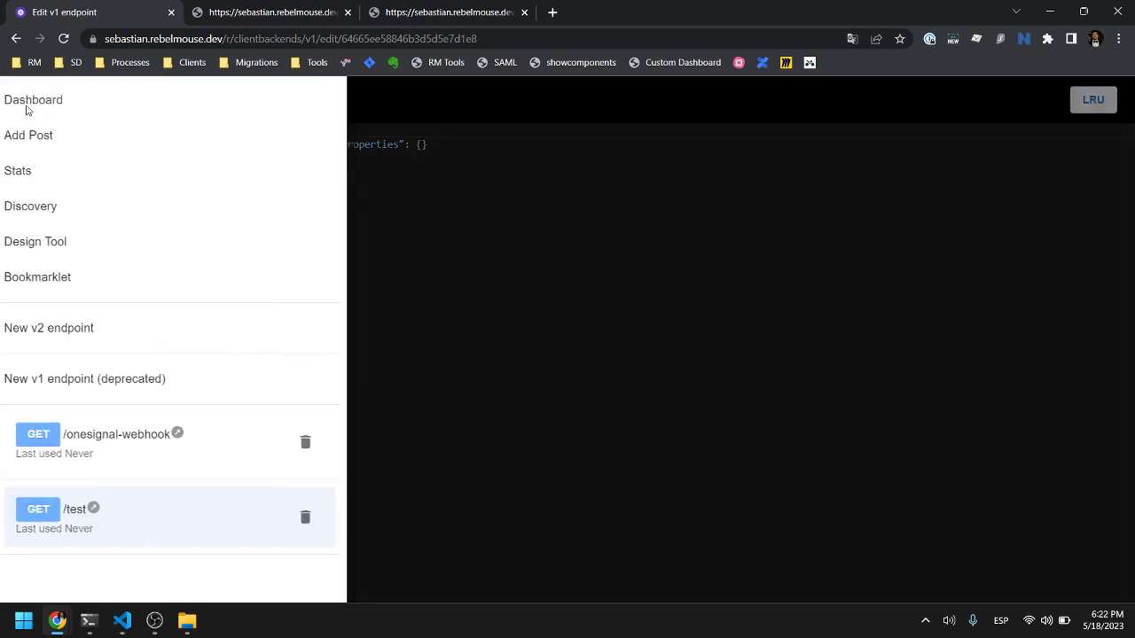
pyautogui.click(70, 382)
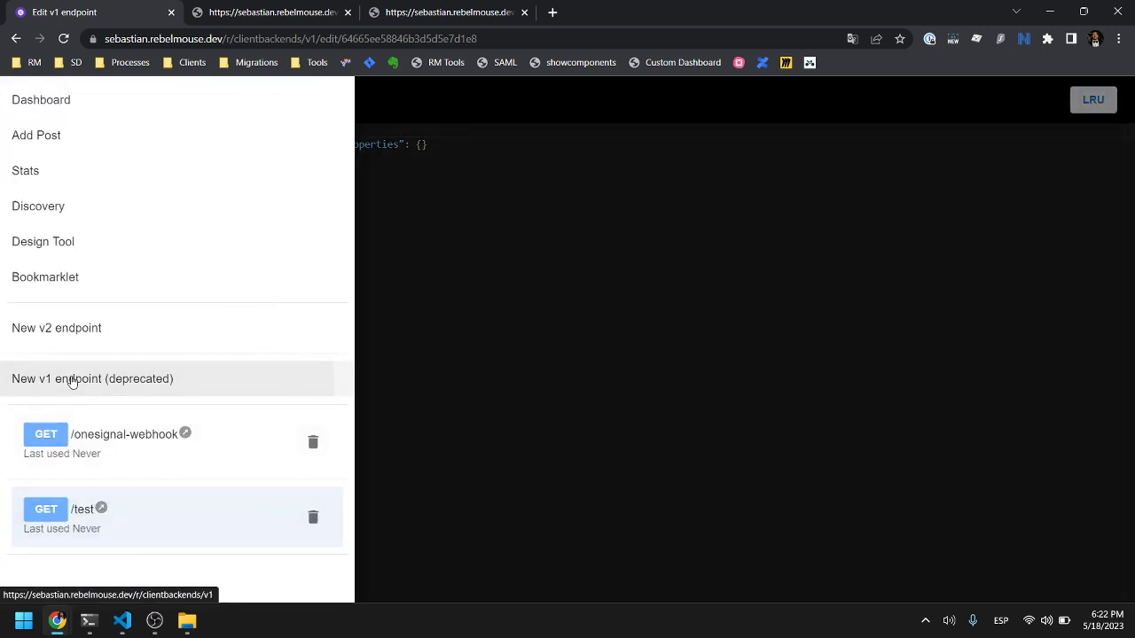
pyautogui.click(142, 393)
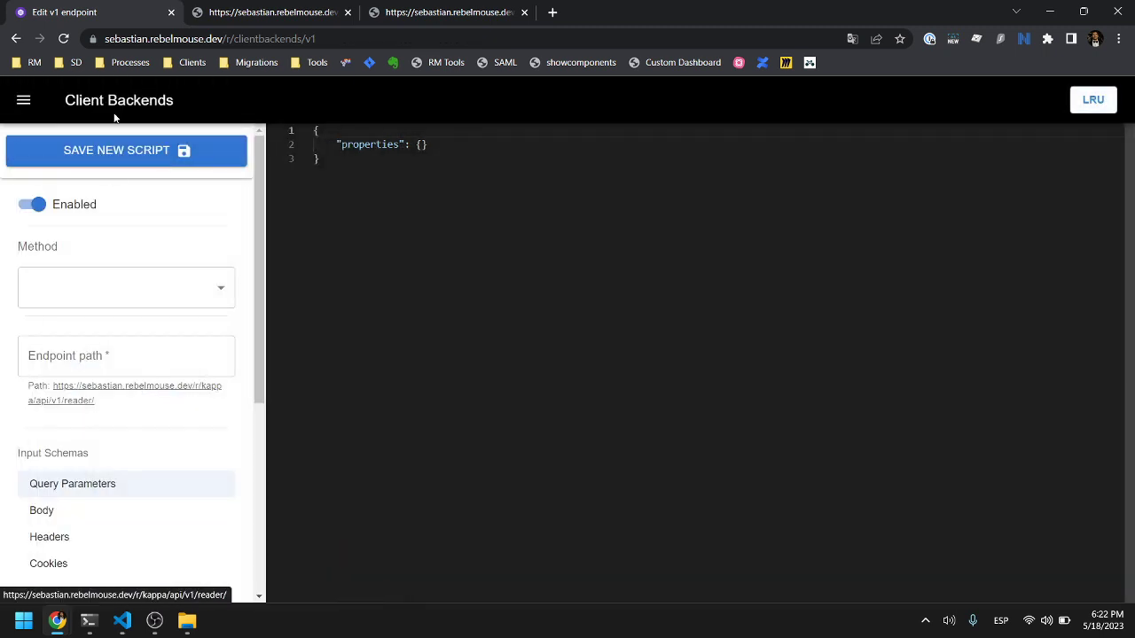
pyautogui.click(84, 286)
pyautogui.click(83, 335)
pyautogui.click(88, 359)
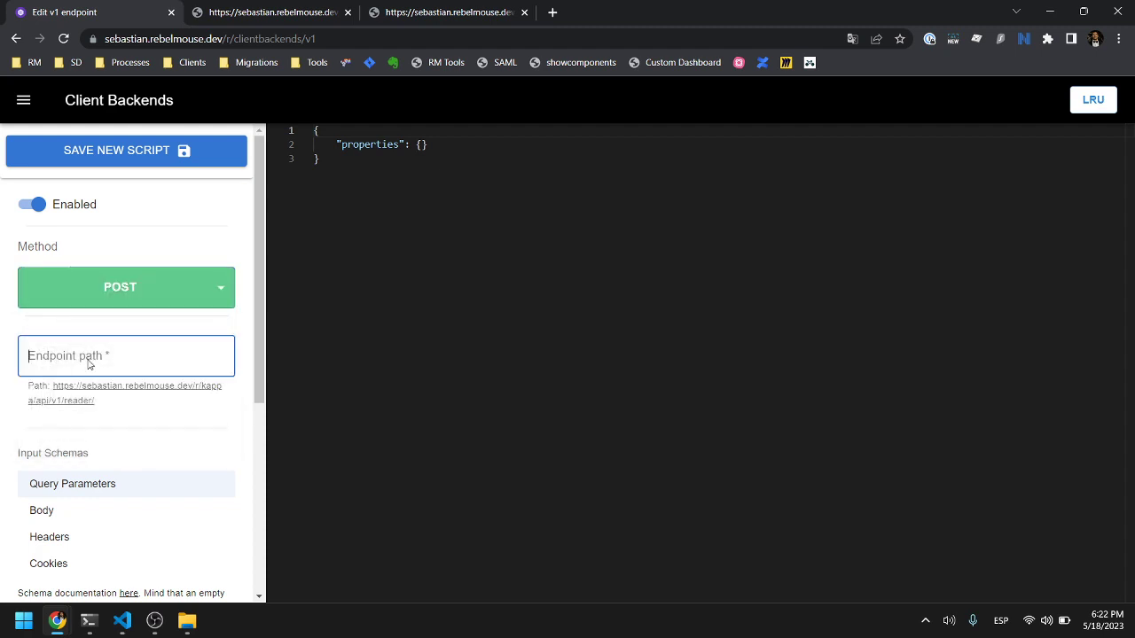
pyautogui.write('test')
# Step: Save the POST test endpoint as a new script and check its entry in the endpoint list
pyautogui.click(22, 101)
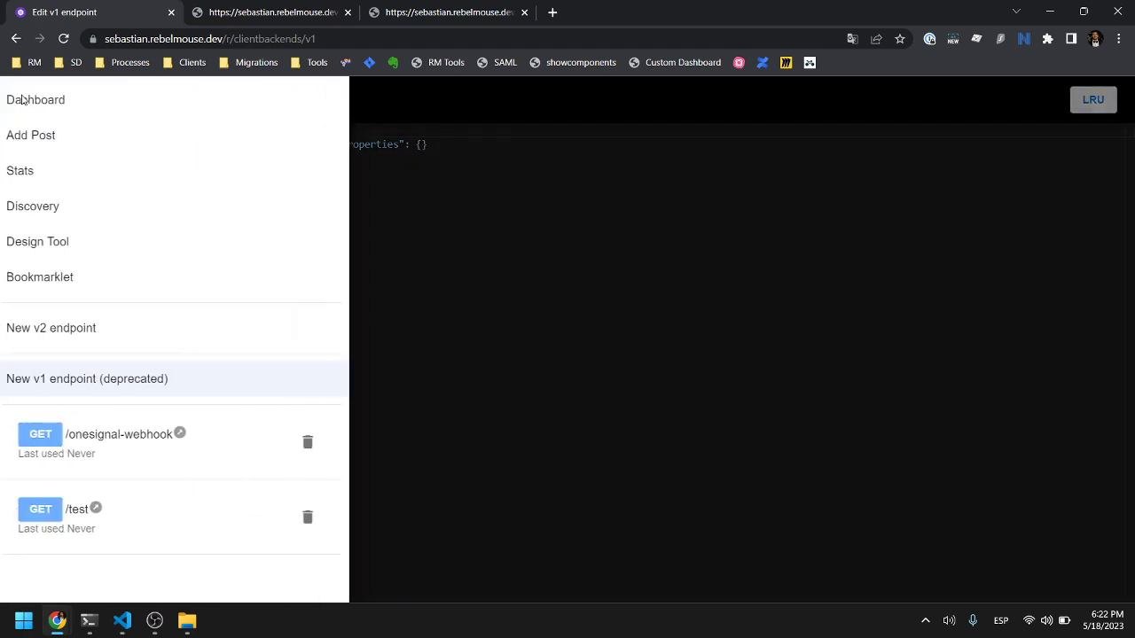
pyautogui.click(449, 133)
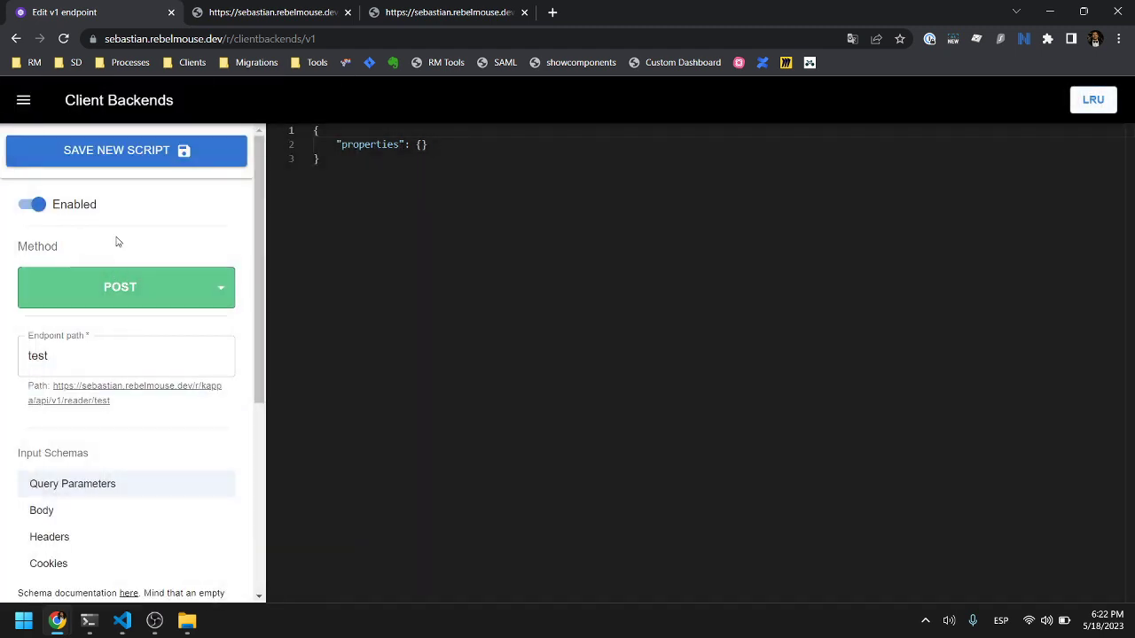
pyautogui.click(133, 155)
pyautogui.click(24, 101)
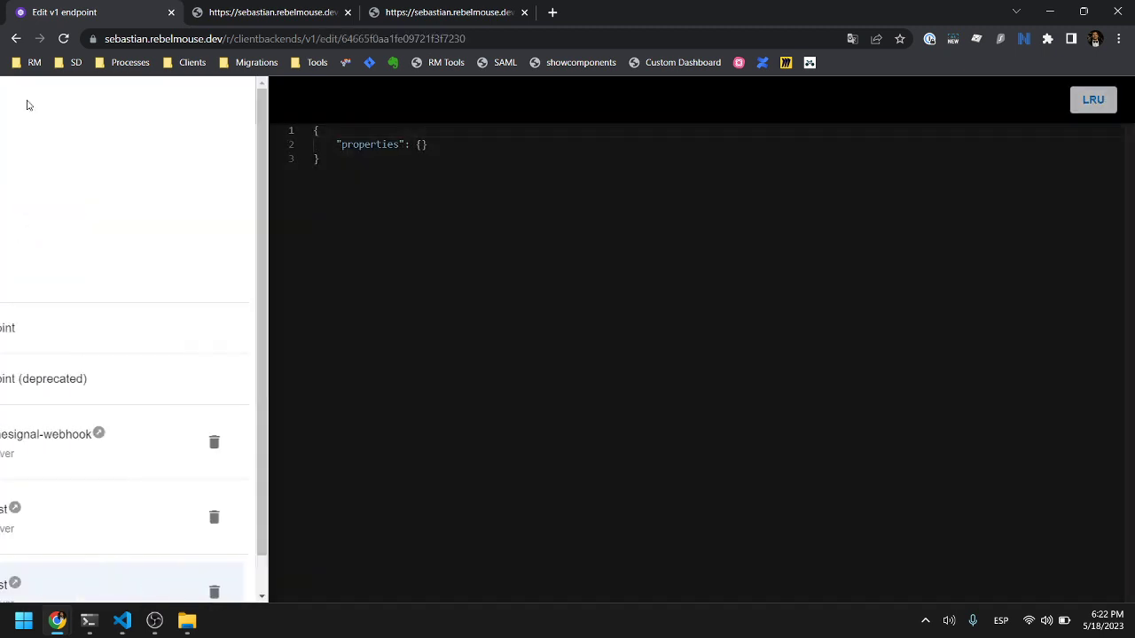
pyautogui.scroll(-1, 89, 523)
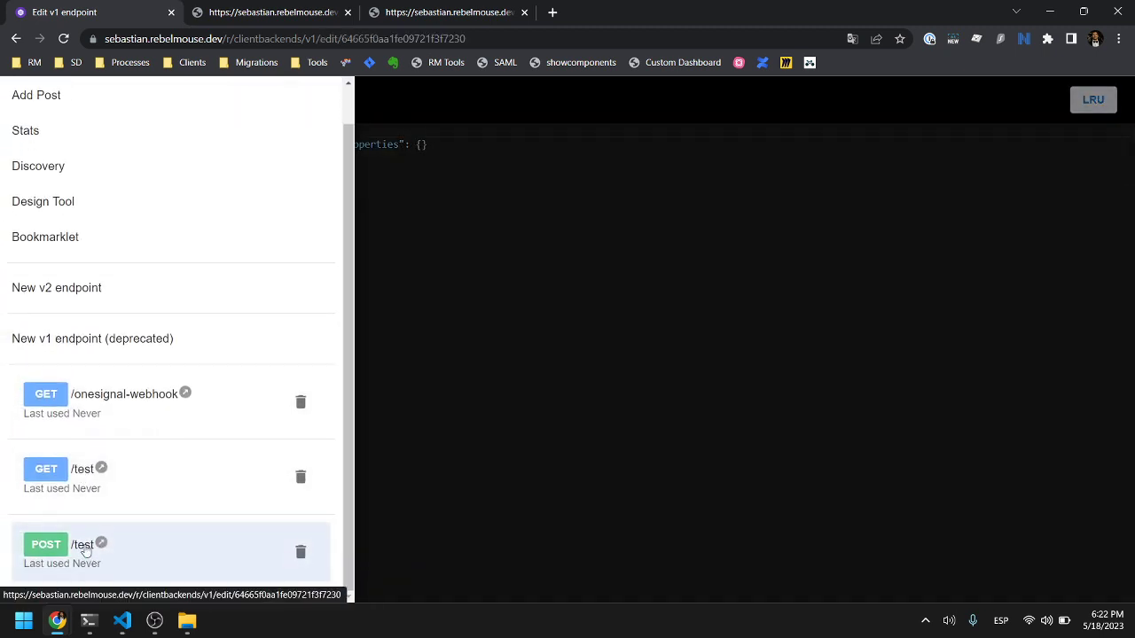